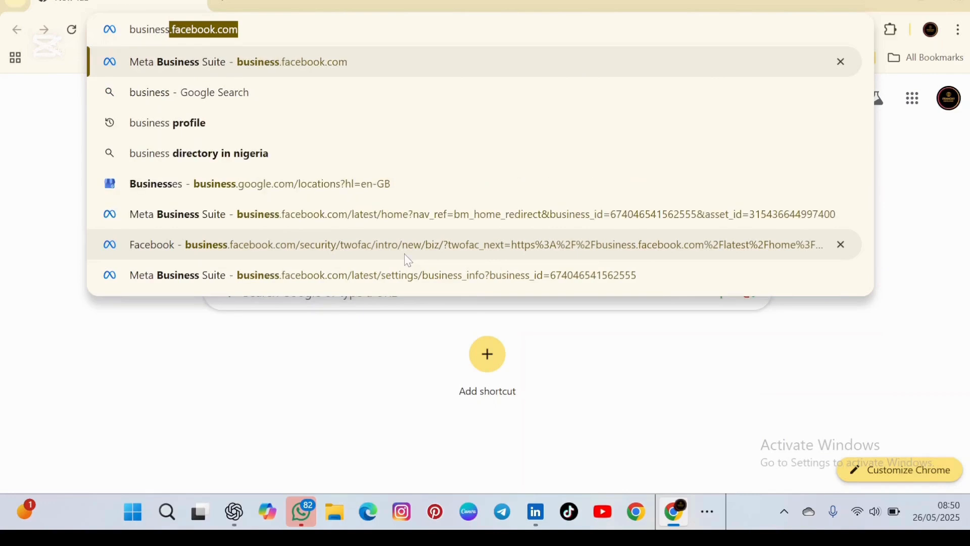
Search Google for 'business profile' and scroll down to the managed profiles listing.
type("p")
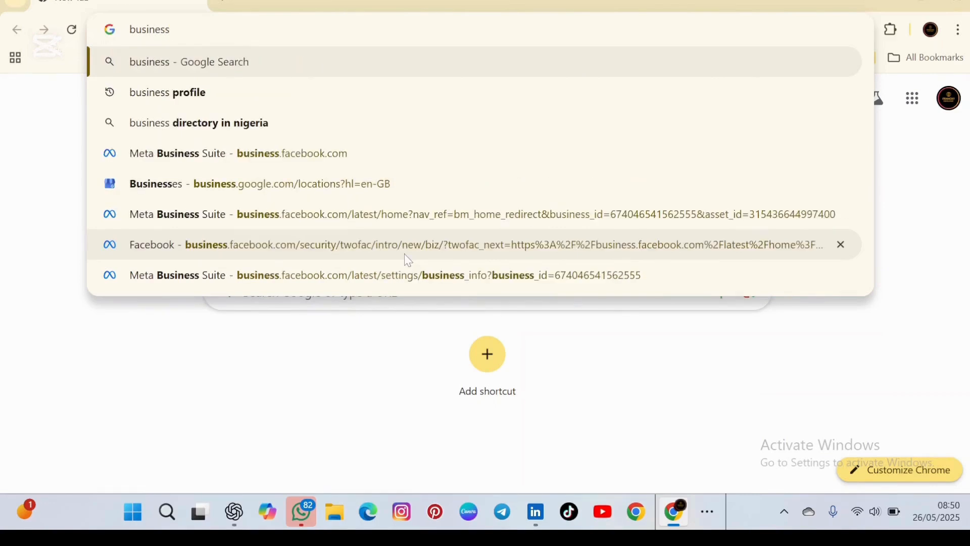
type("ro")
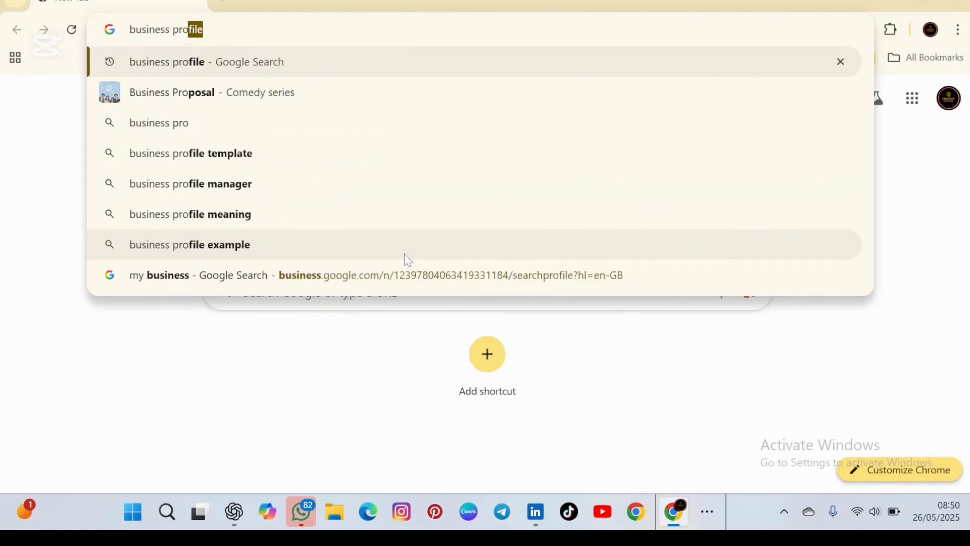
key("Return")
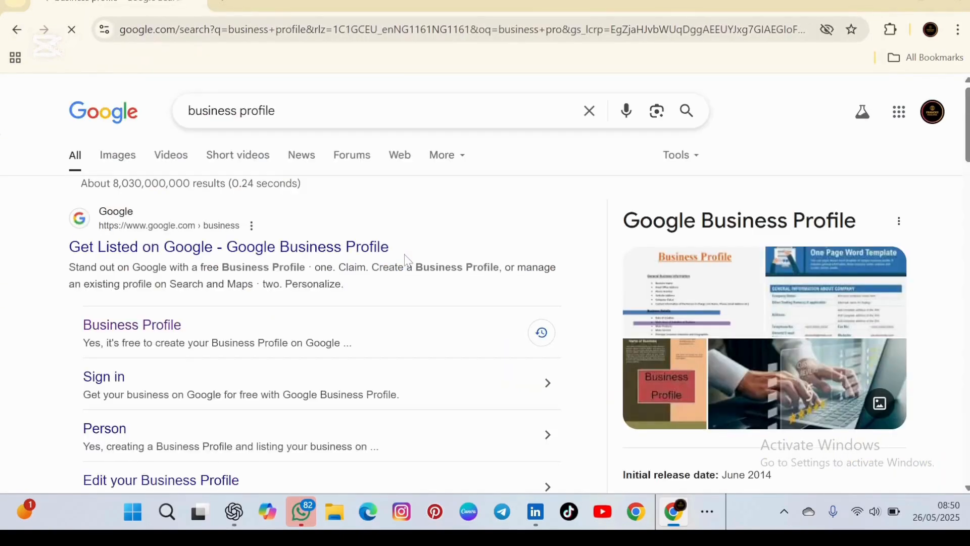
scroll(411, 280, "down", 5)
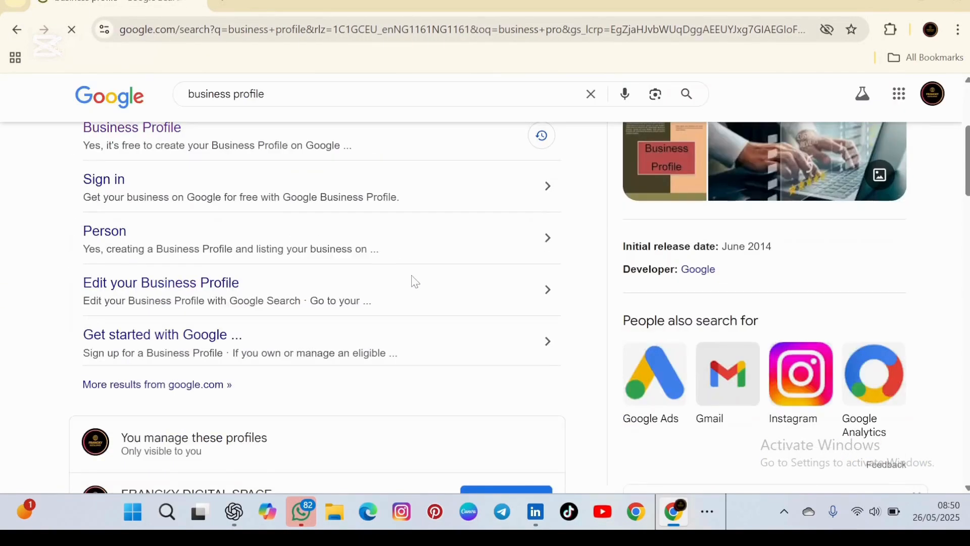
scroll(415, 282, "down", 2)
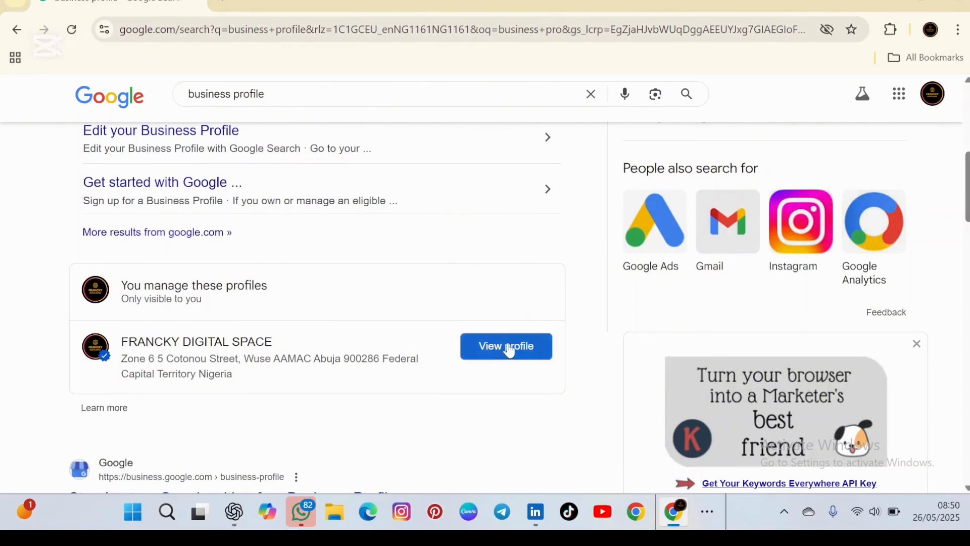
From the managed profile's menu, go to Your Business Profiles and choose Add a Business Profile.
left_click(508, 349)
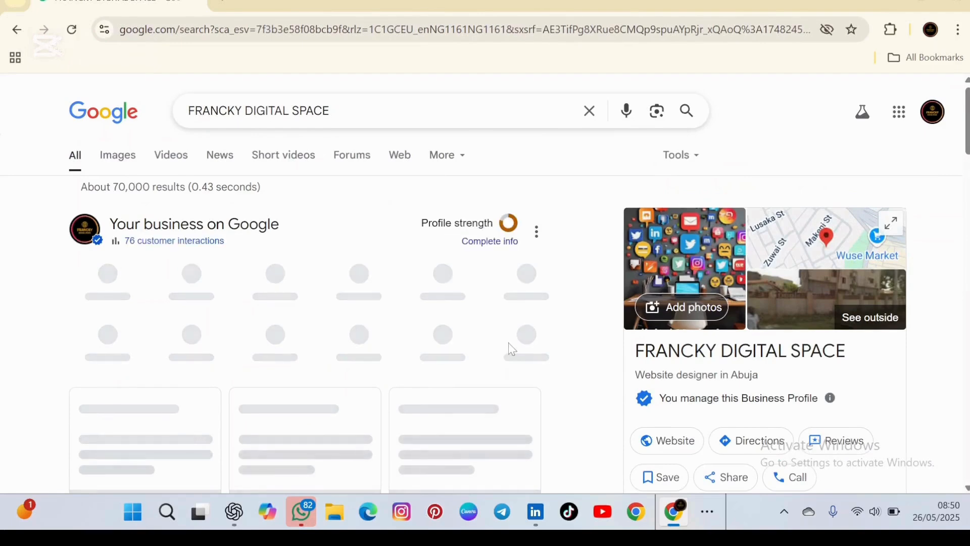
left_click(536, 233)
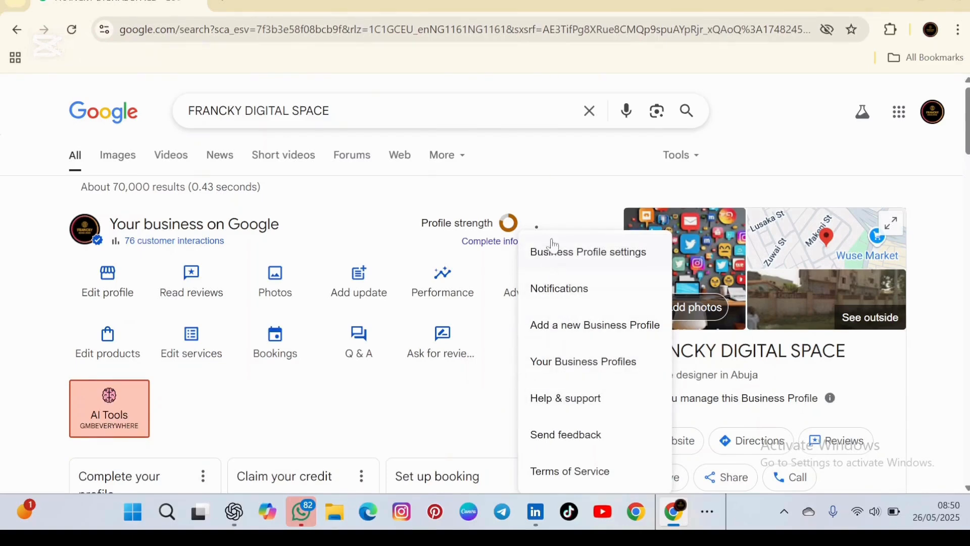
left_click(560, 371)
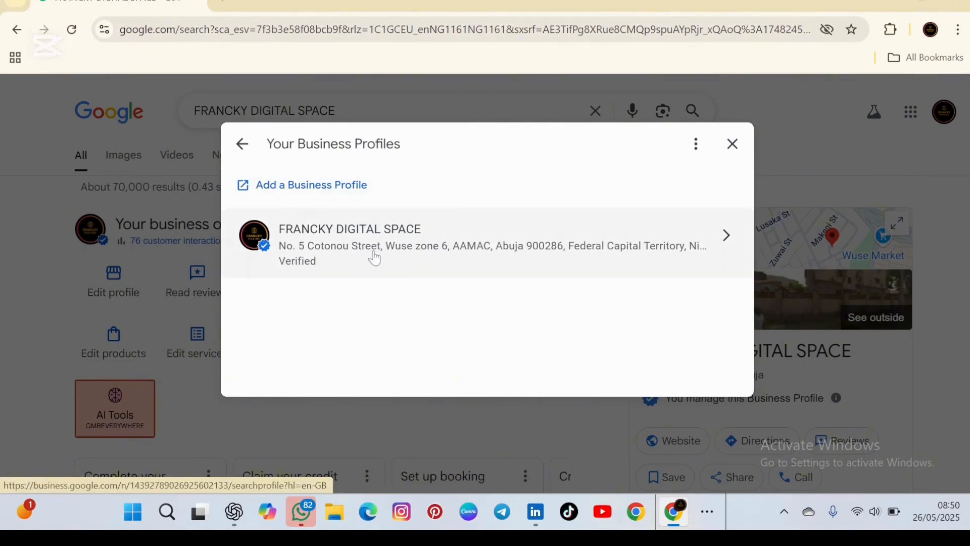
left_click(273, 192)
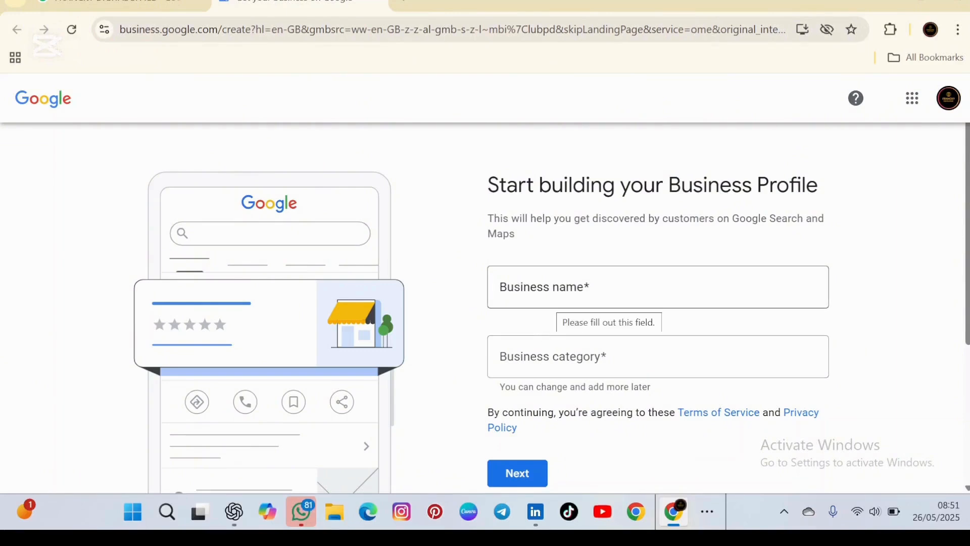
Enter ZINNES PLACE as the new business name.
left_click(554, 296)
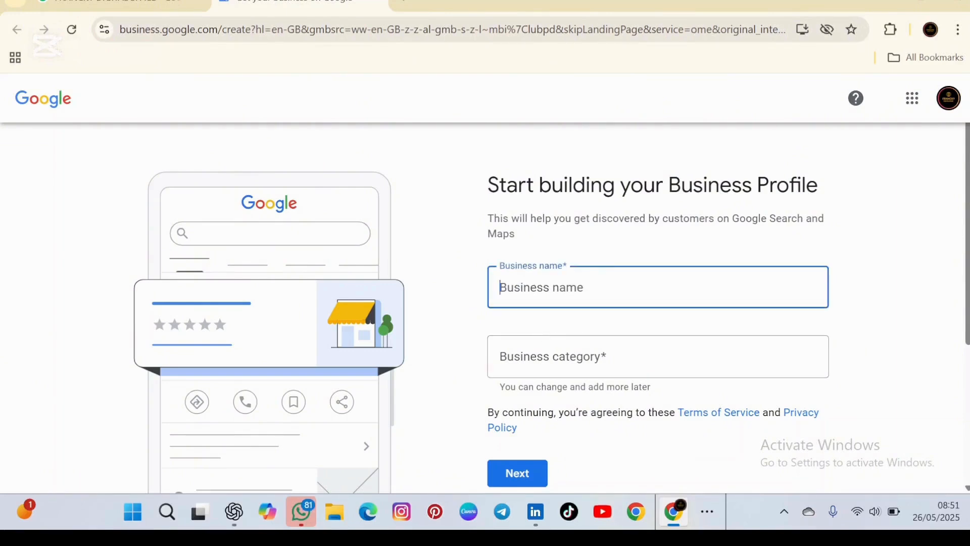
type("z")
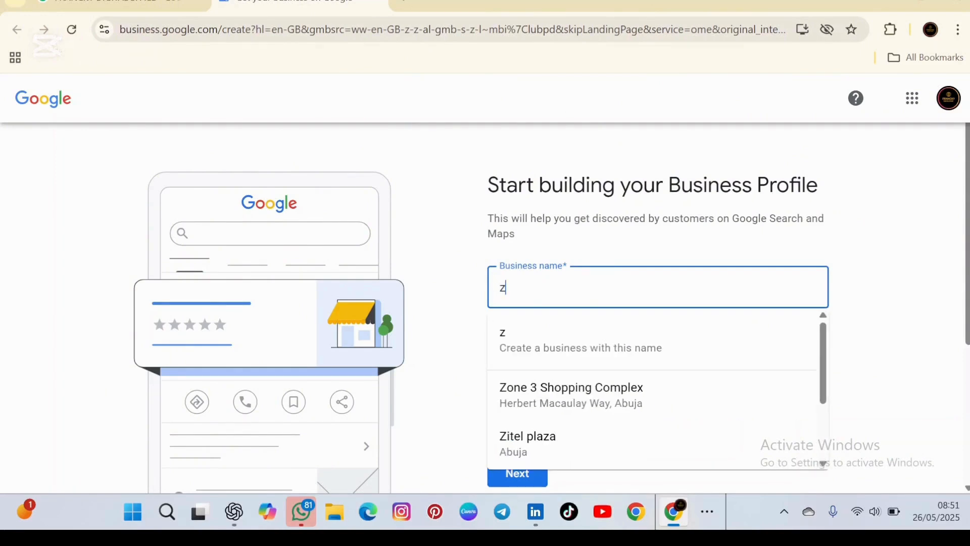
key("BackSpace")
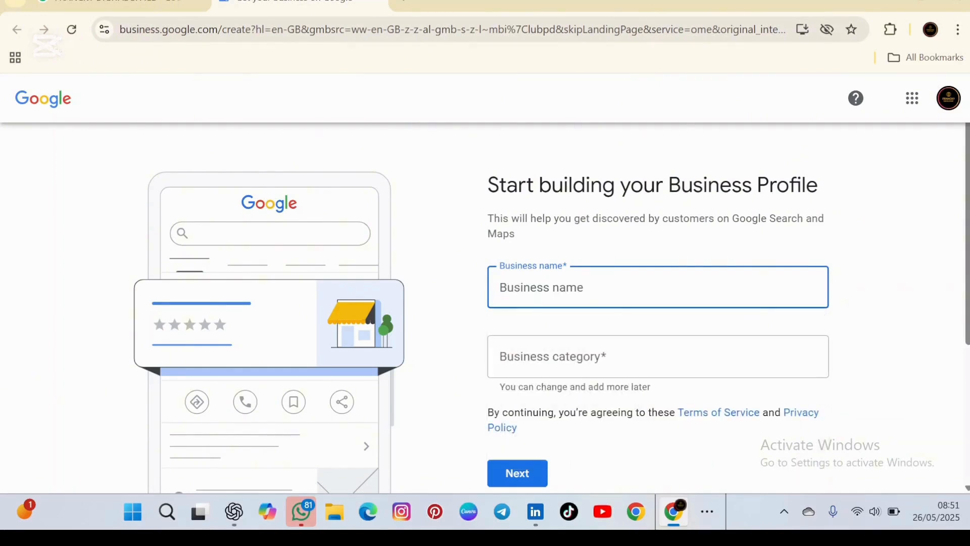
type("ZINN")
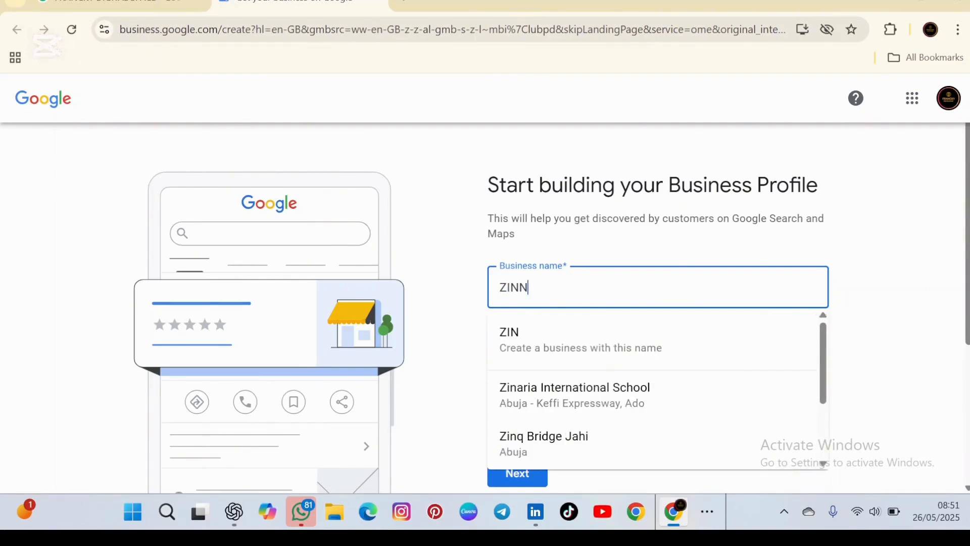
type("ES")
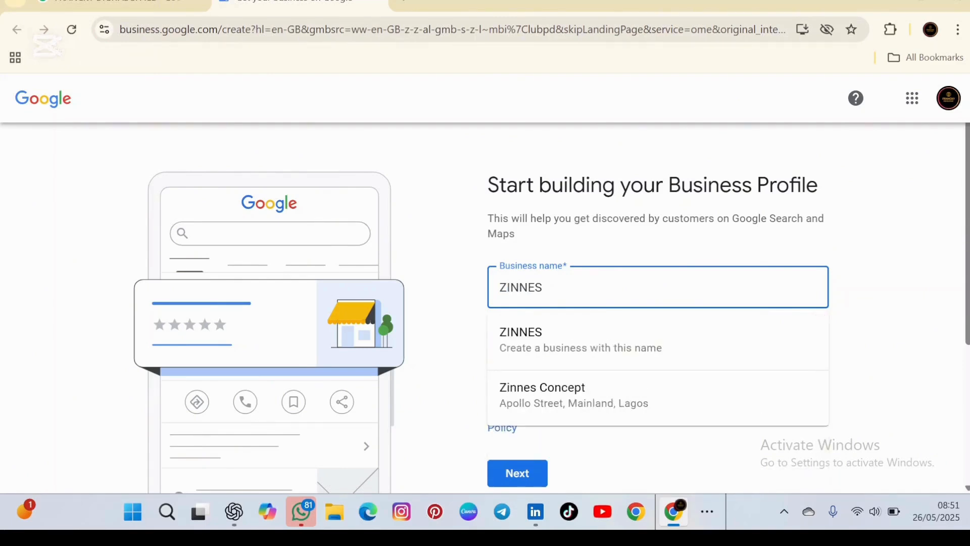
type(" PLACE")
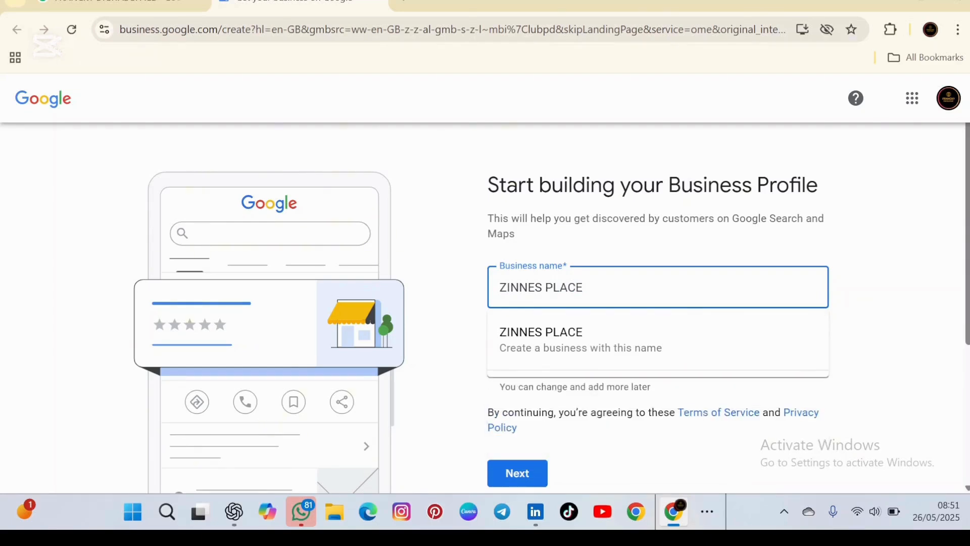
left_click(559, 339)
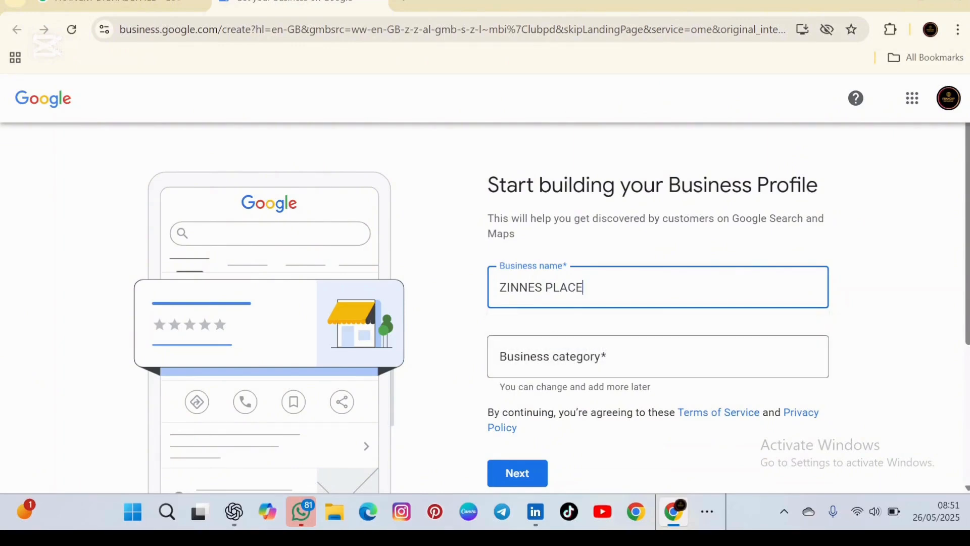
Set the business category to Fashion design school and continue.
left_click(560, 355)
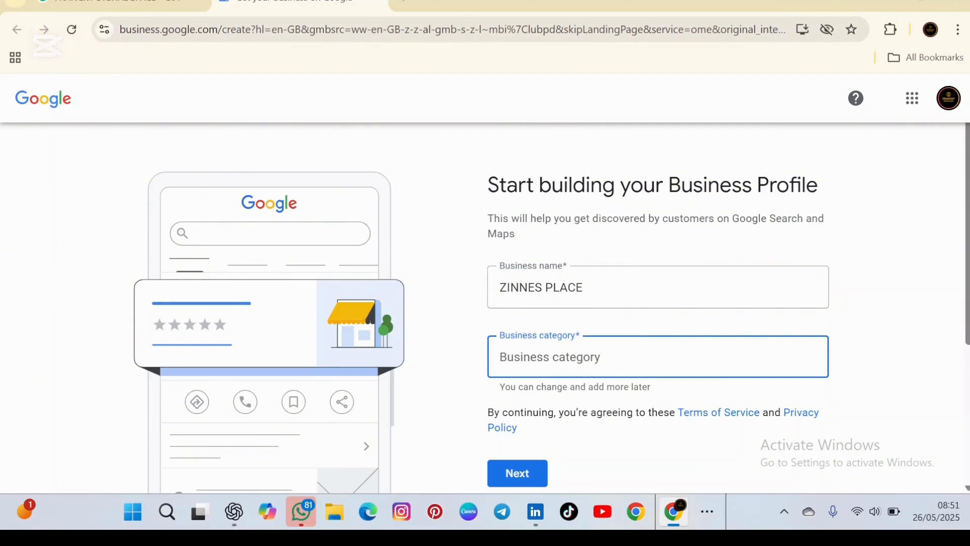
type("FAS")
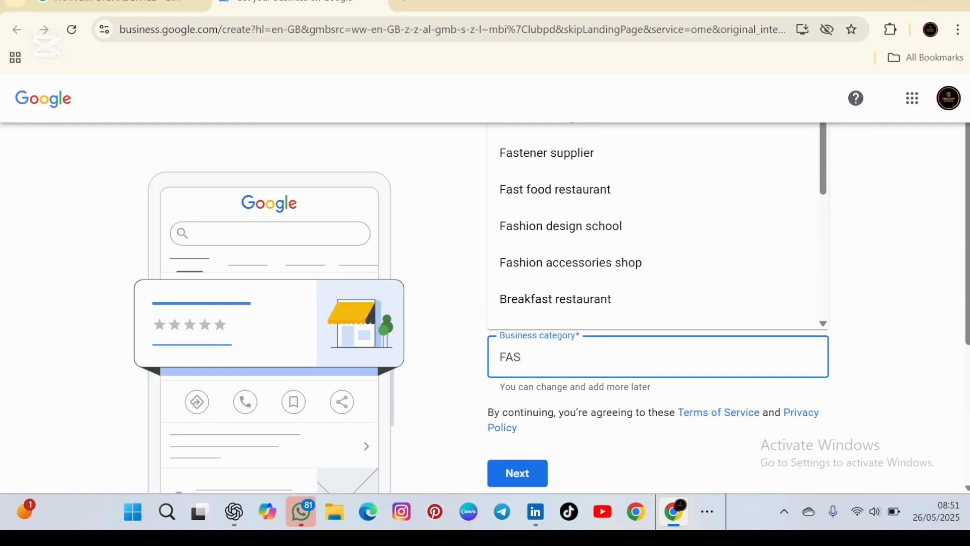
left_click(556, 225)
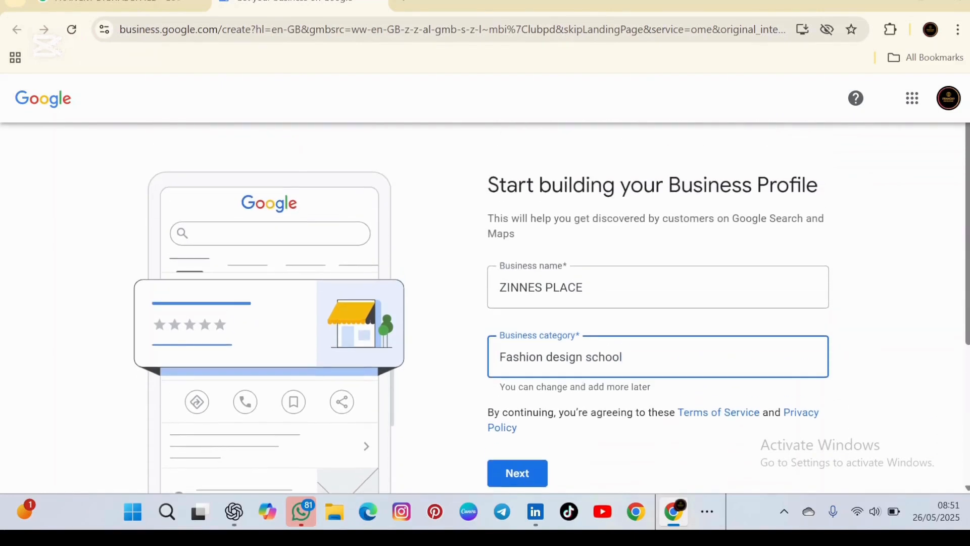
left_click(528, 479)
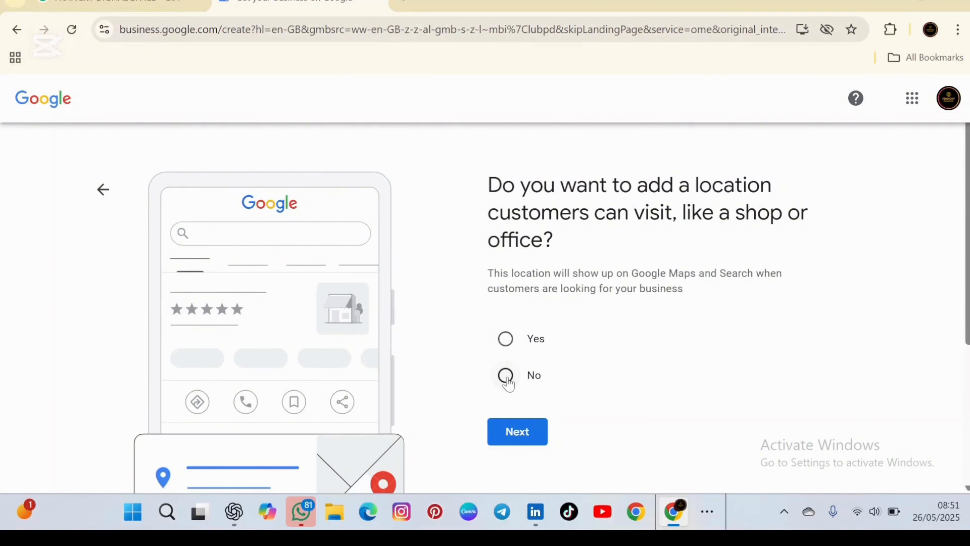
Answer Yes to having a location customers can visit and continue.
left_click(507, 342)
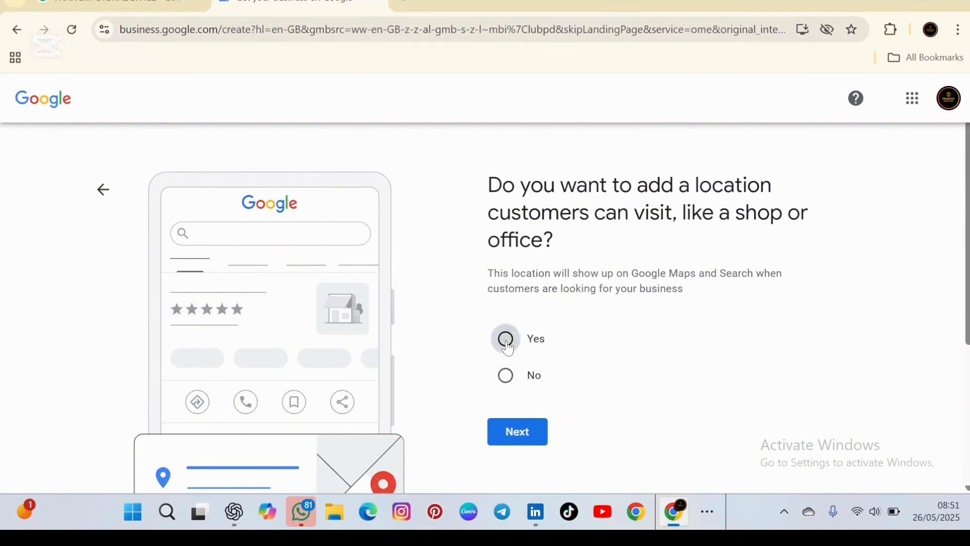
left_click(518, 435)
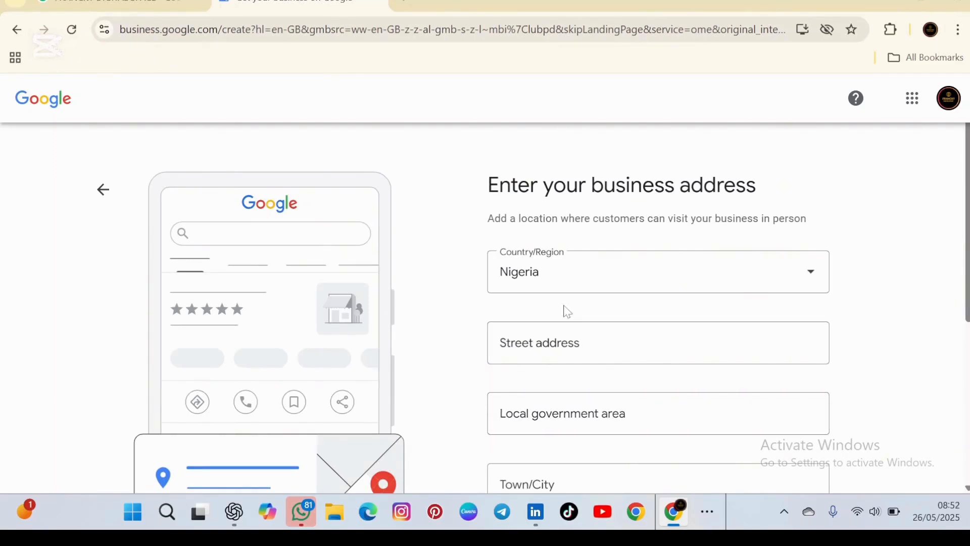
Leave Nigeria as the Country/Region and move to the Street address field.
left_click(812, 278)
scroll(582, 395, "up", 3)
scroll(584, 391, "down", 4)
scroll(584, 392, "up", 4)
scroll(581, 392, "up", 1)
scroll(581, 392, "down", 7)
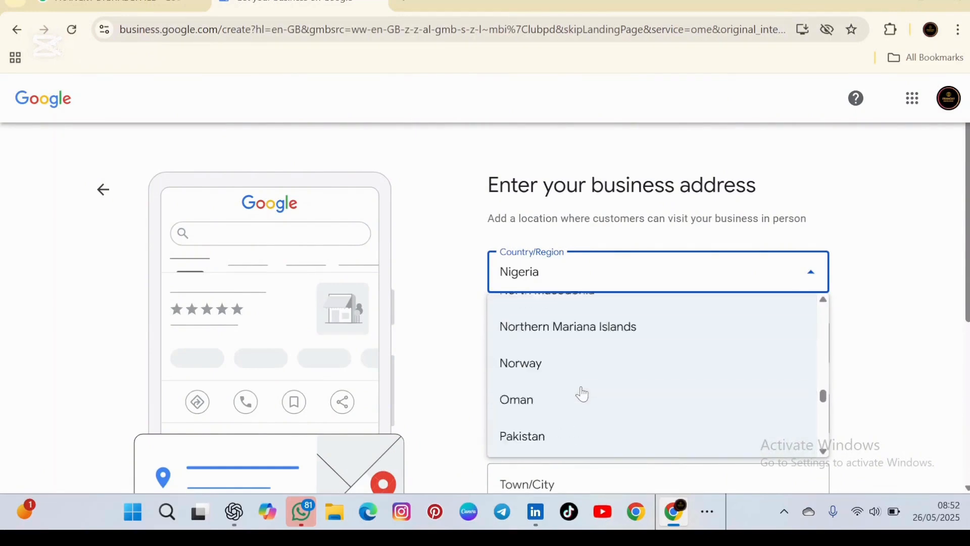
left_click(859, 313)
left_click(552, 340)
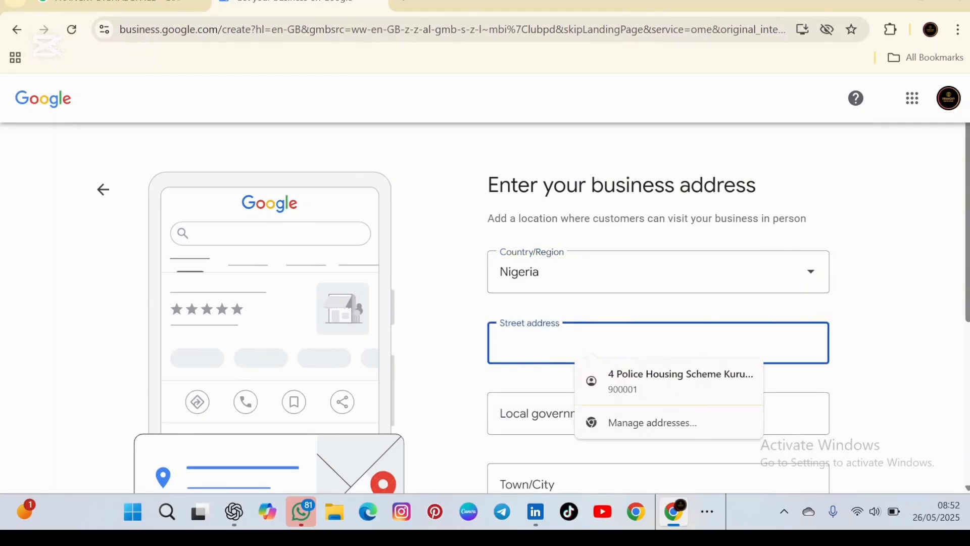
Fill in the shop's street address in the Street address field.
type("s")
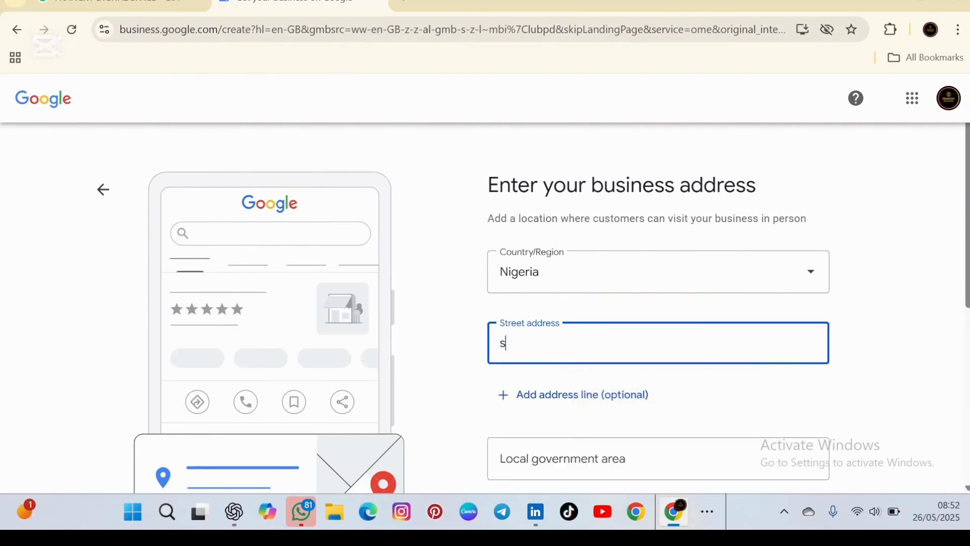
key("BackSpace")
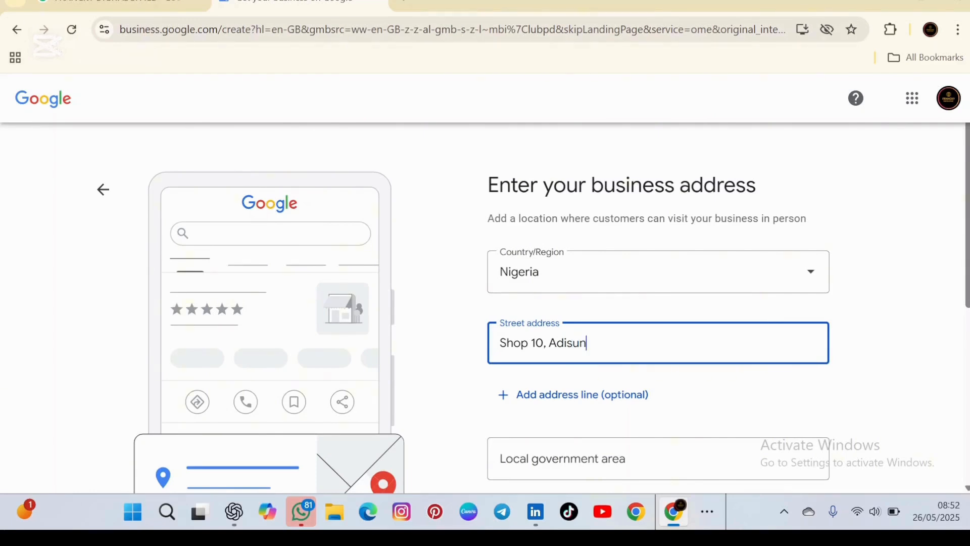
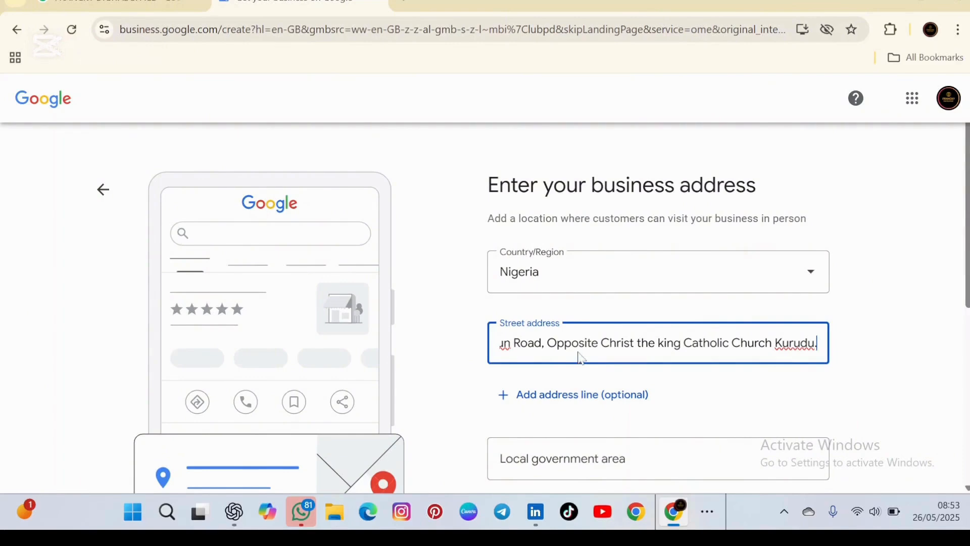
scroll(579, 359, "down", 2)
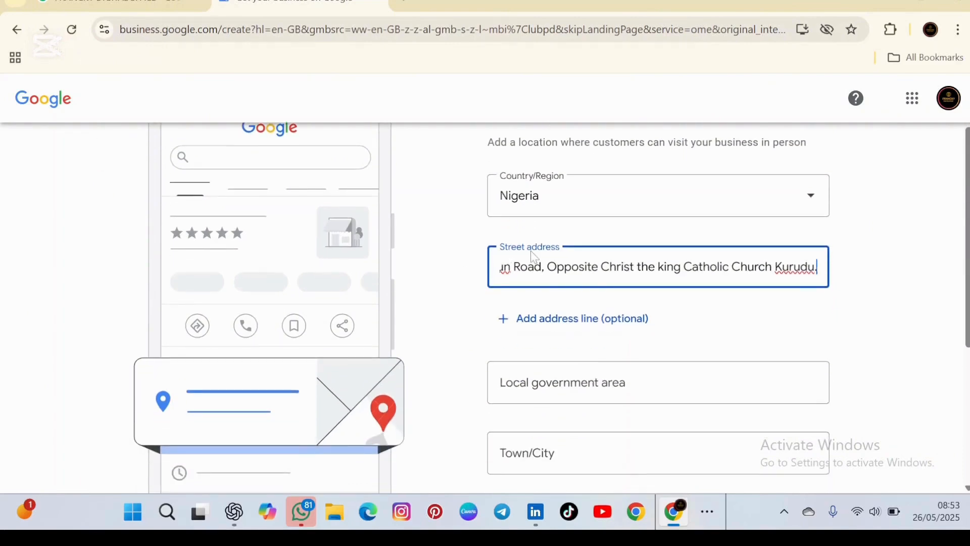
scroll(542, 317, "down", 2)
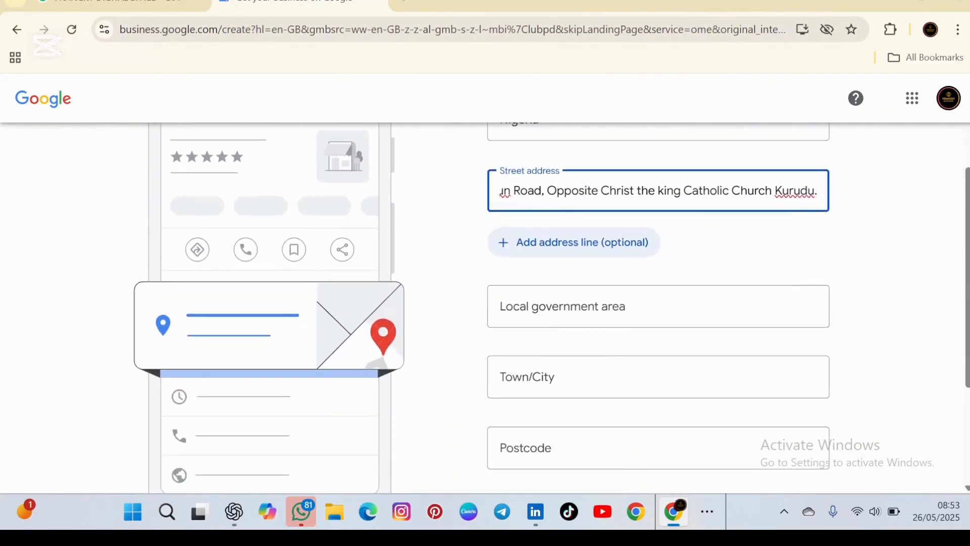
left_click(539, 316)
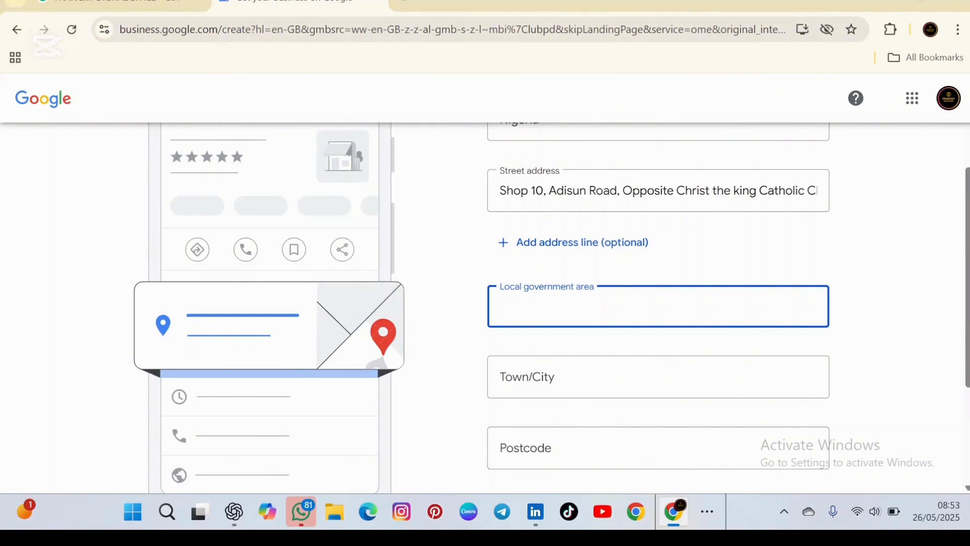
Enter Amac as local government area, Abuja as town, and postcode 900109.
type("a")
key("BackSpace")
type("Amac")
left_click(535, 365)
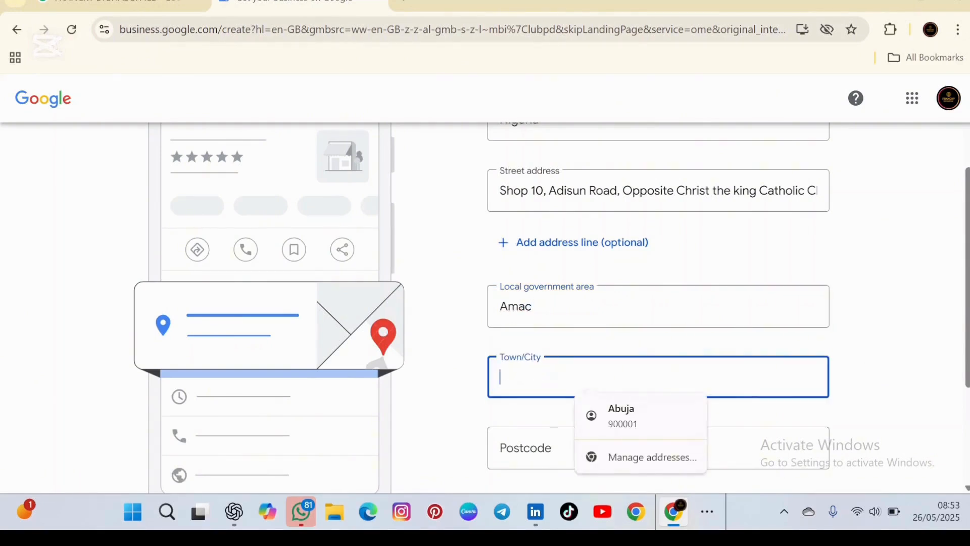
type("Abuja")
key("Tab")
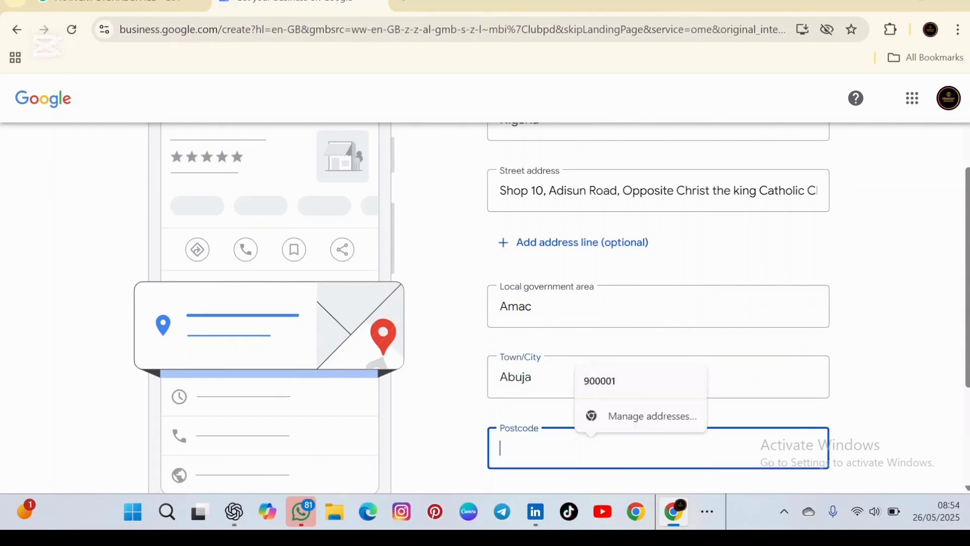
type("900109")
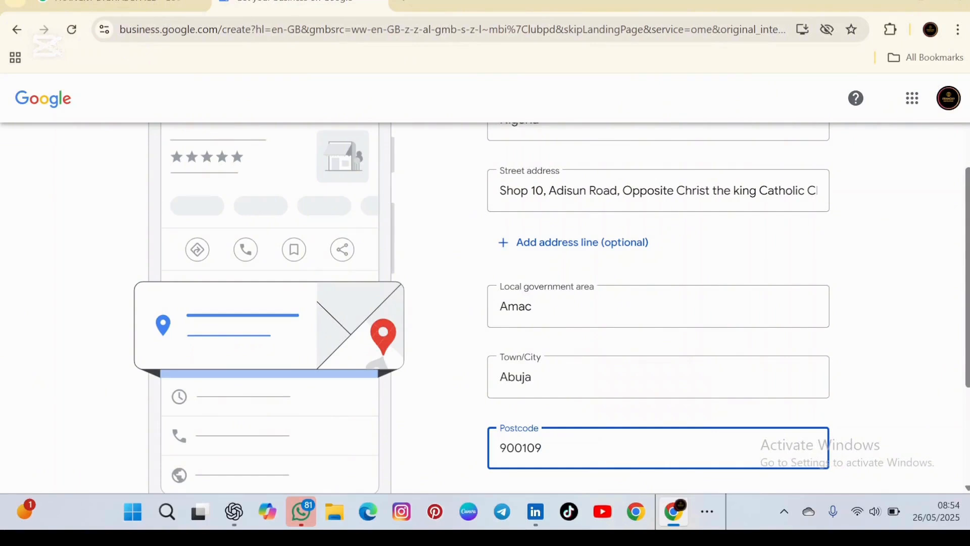
Choose Federal Capital Territory as the state.
scroll(530, 426, "down", 3)
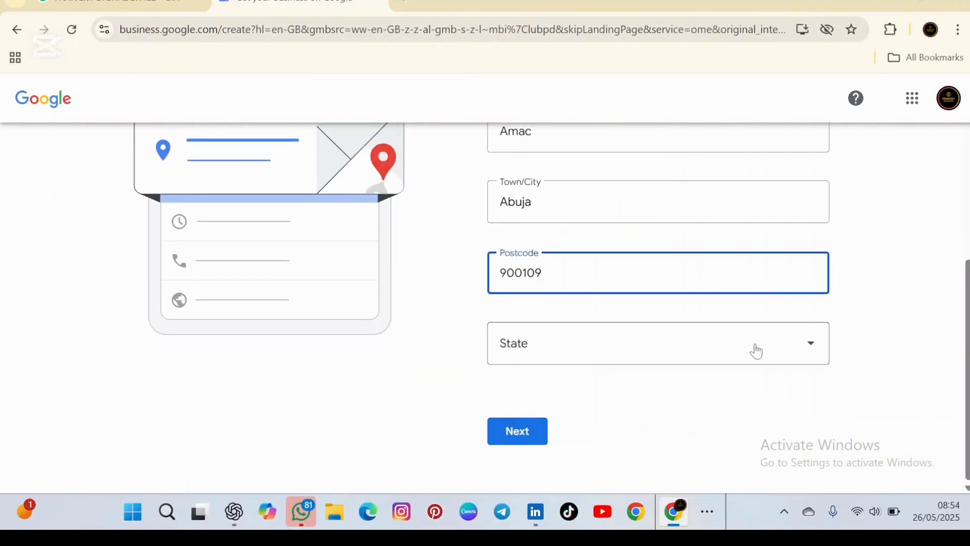
left_click(820, 345)
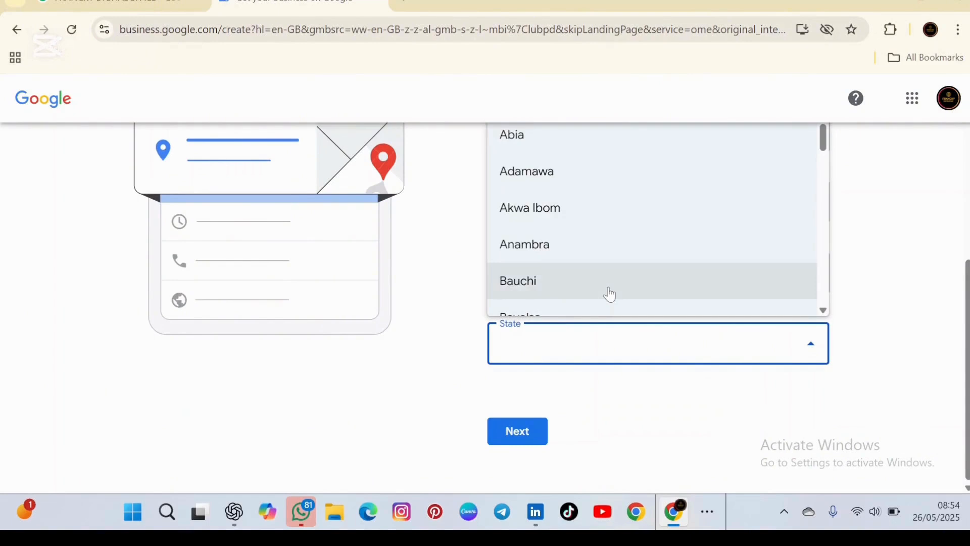
scroll(610, 295, "down", 3)
scroll(610, 295, "down", 2)
scroll(610, 294, "up", 5)
scroll(612, 294, "down", 2)
scroll(612, 294, "down", 3)
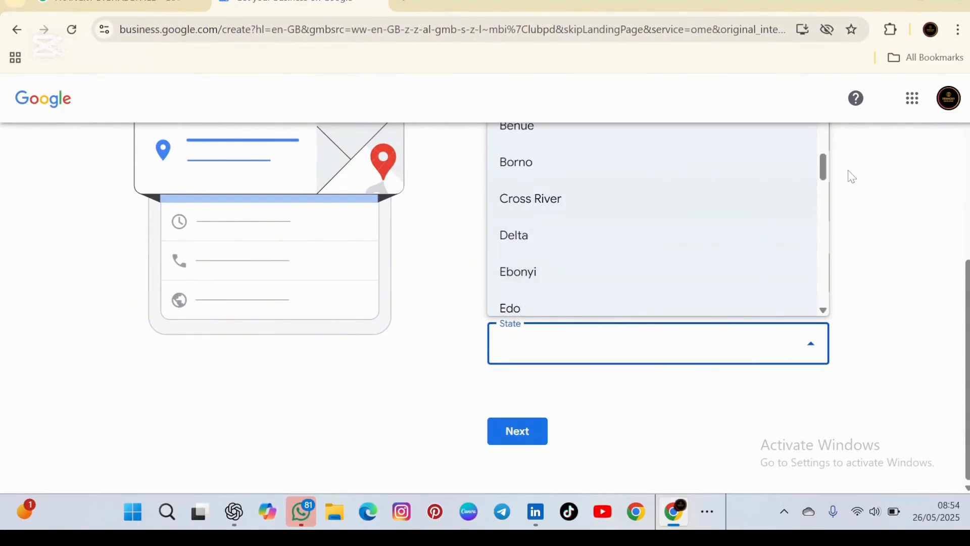
scroll(664, 236, "down", 4)
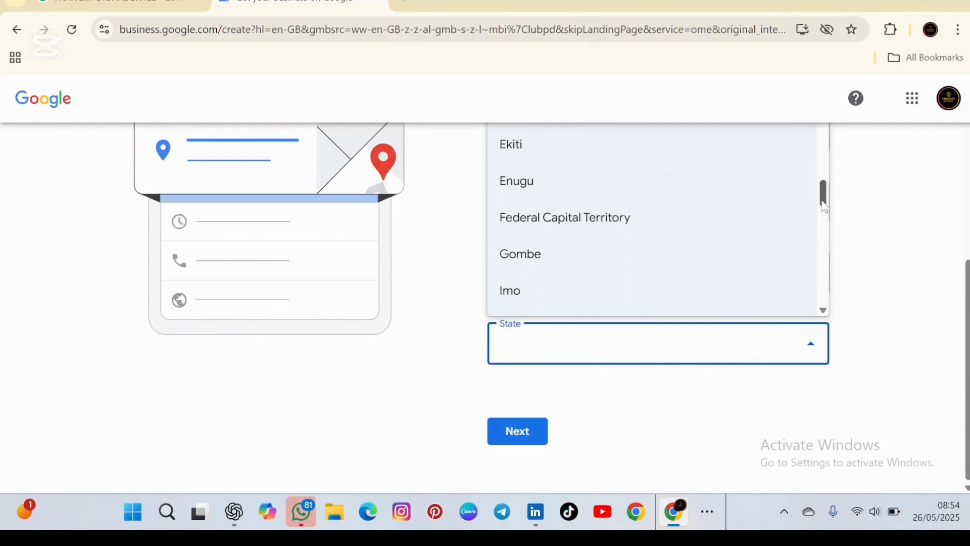
left_click(652, 223)
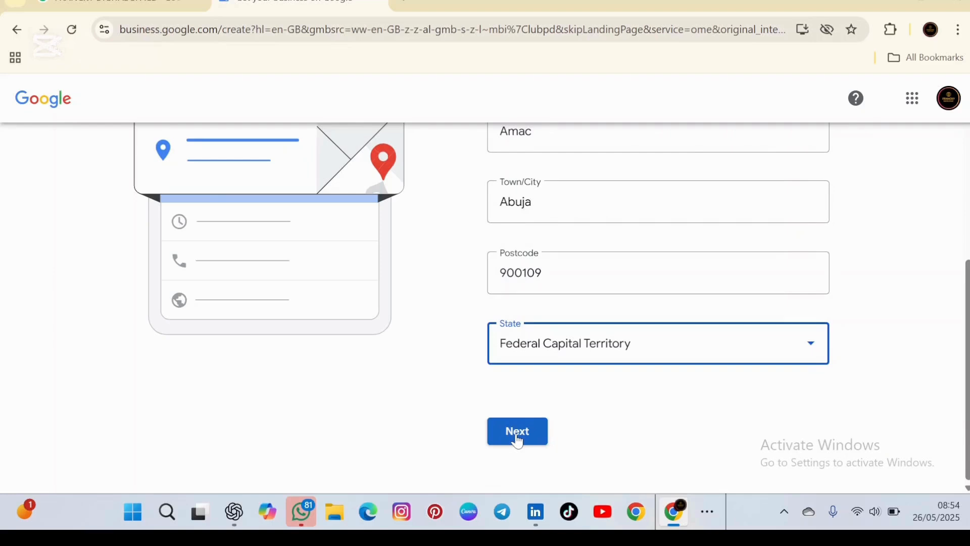
scroll(619, 392, "up", 3)
scroll(622, 391, "up", 3)
Submit the address, decline saving it, and reject the suggested Christ the King Parish listing.
scroll(622, 391, "down", 1)
scroll(623, 392, "down", 5)
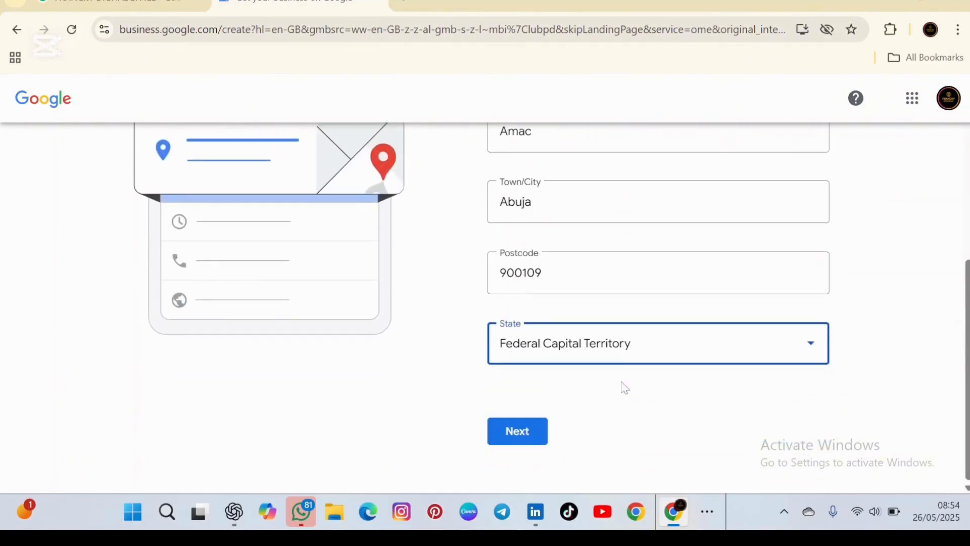
left_click(518, 440)
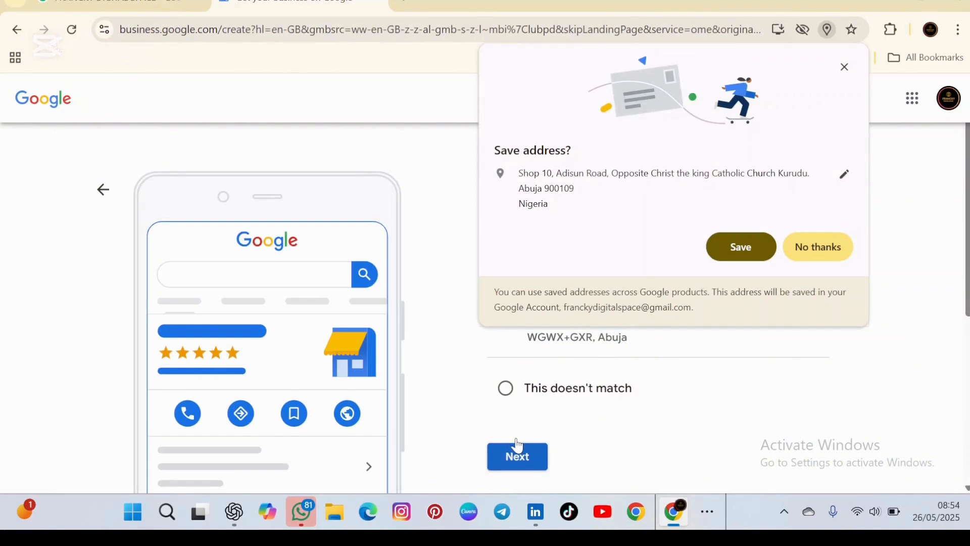
left_click(741, 247)
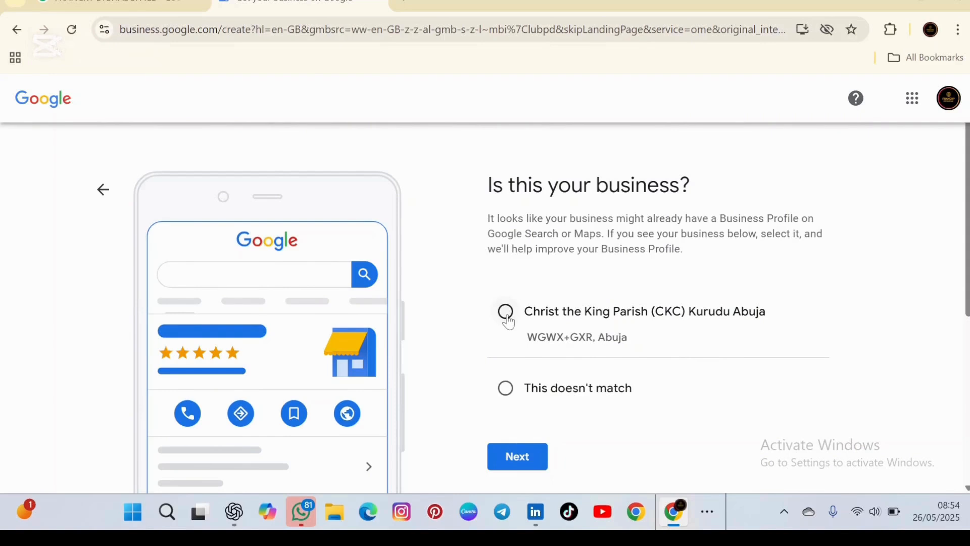
left_click(507, 390)
left_click(529, 464)
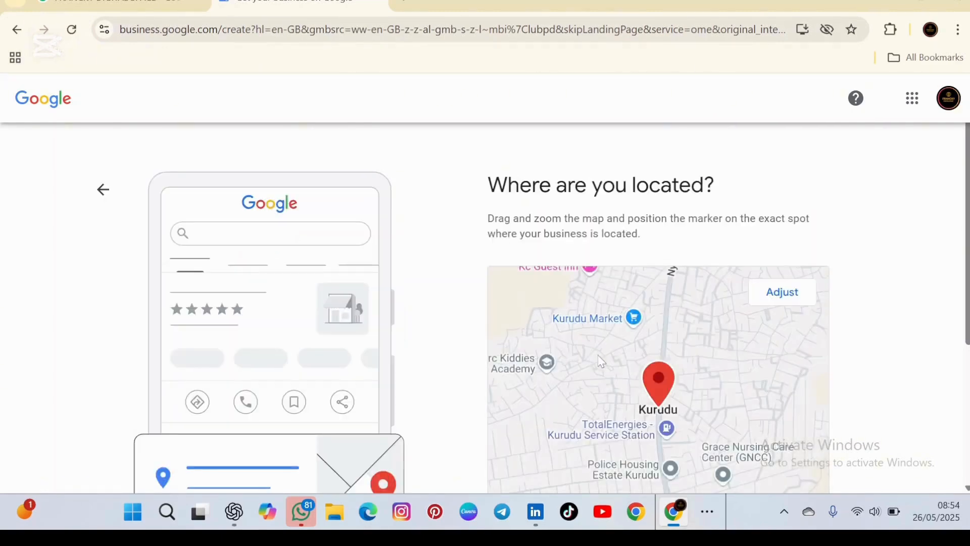
Accept the map marker at Kurudu without adjusting it and continue.
scroll(598, 355, "down", 2)
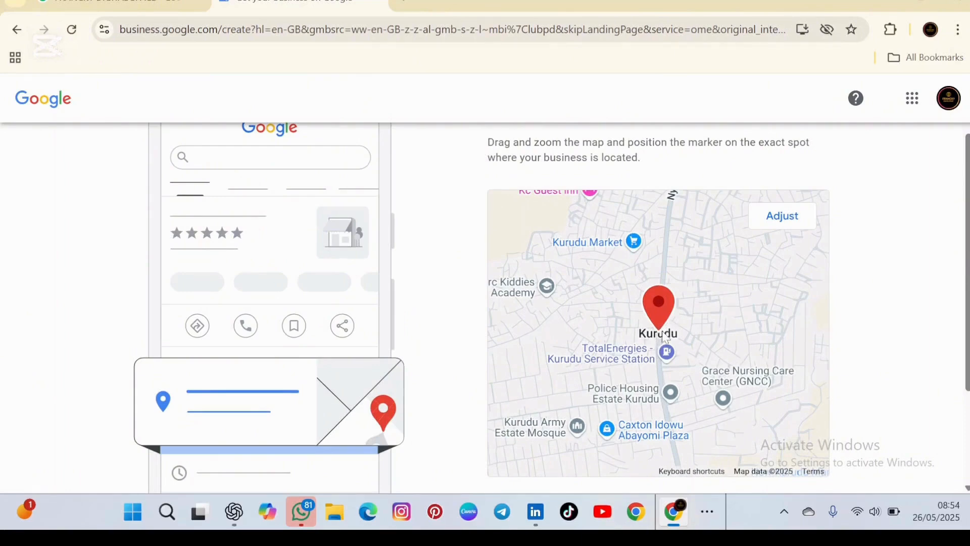
scroll(674, 355, "down", 2)
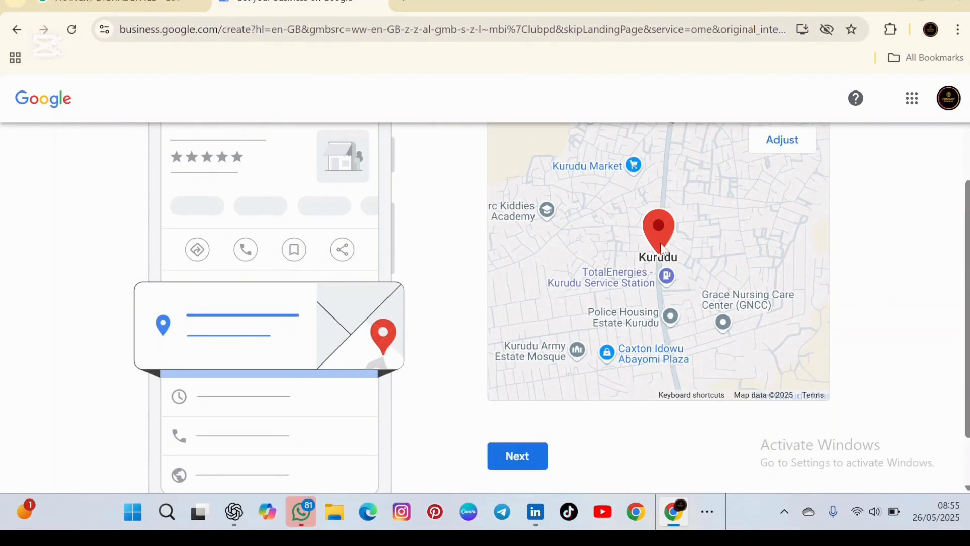
left_click(518, 459)
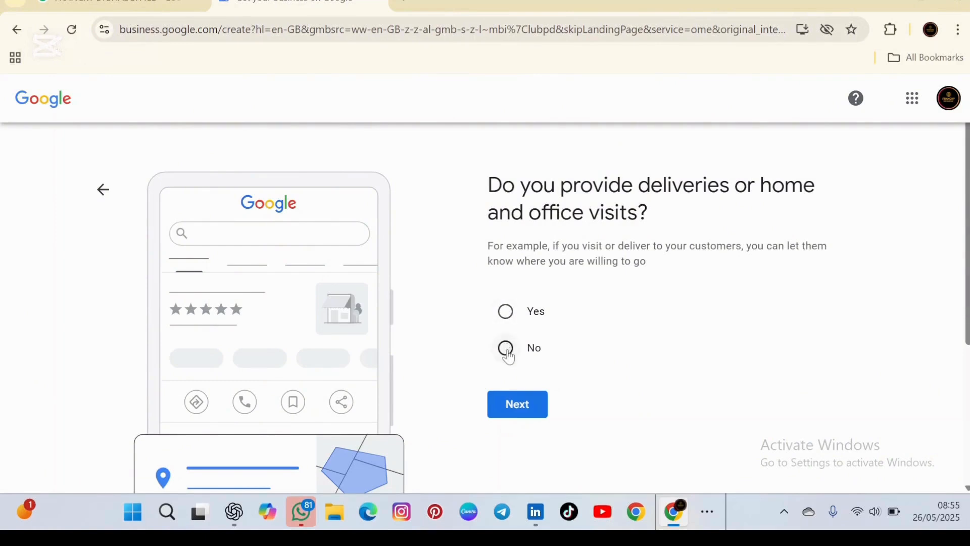
Answer Yes to deliveries or visits and add Abuja Federal Capital Territory as the service area.
left_click(507, 313)
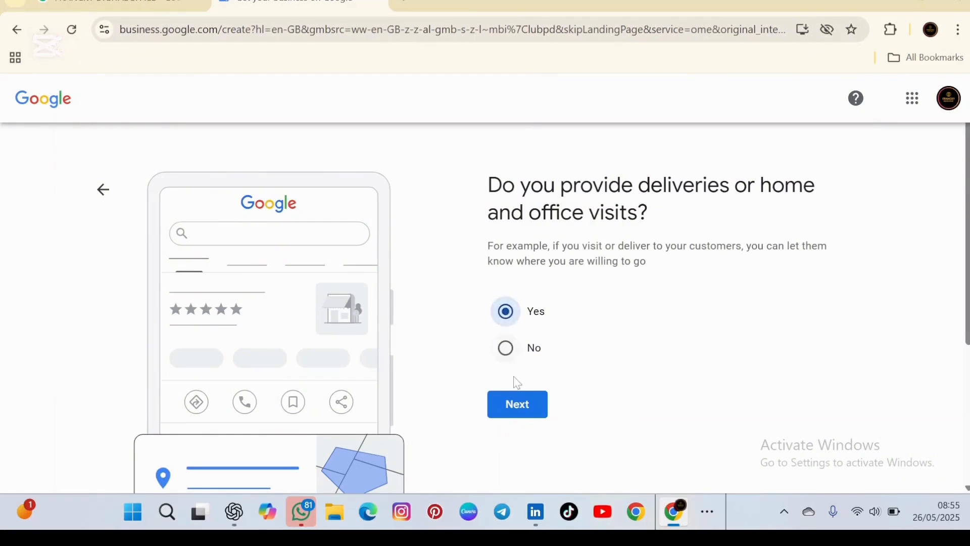
left_click(516, 406)
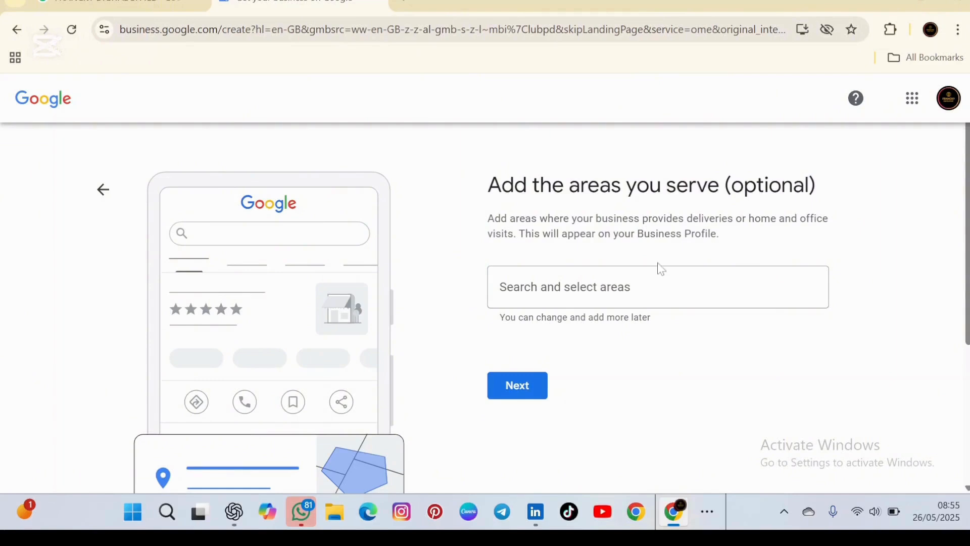
left_click(627, 287)
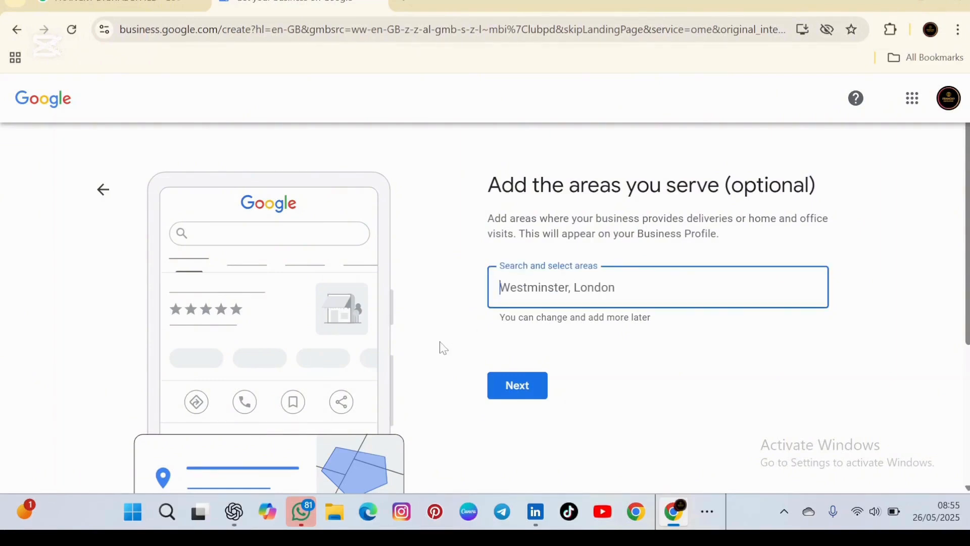
type("A")
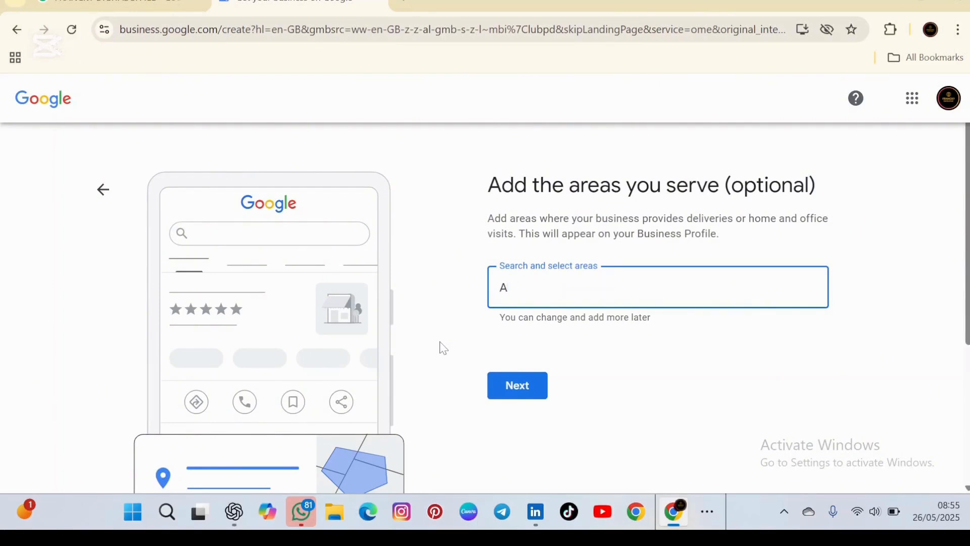
type("buja")
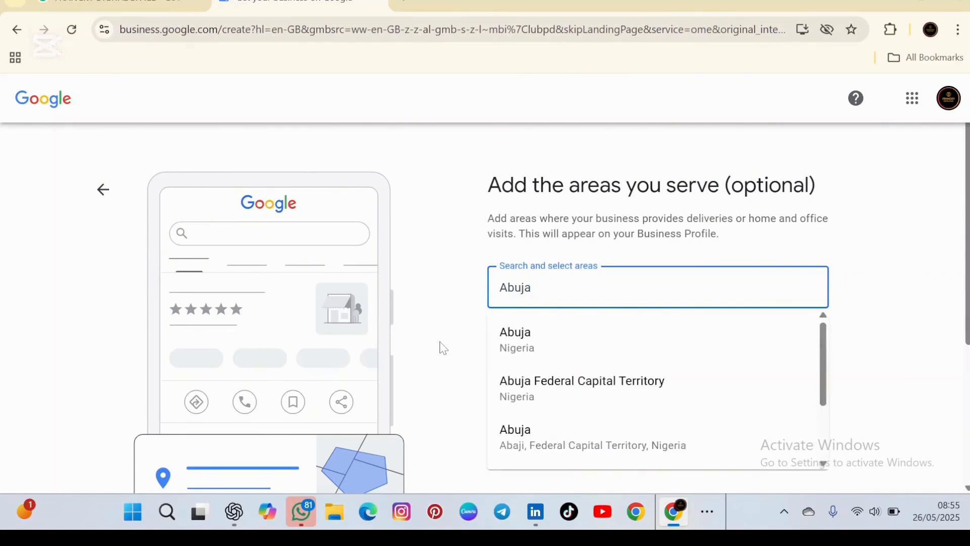
left_click(532, 385)
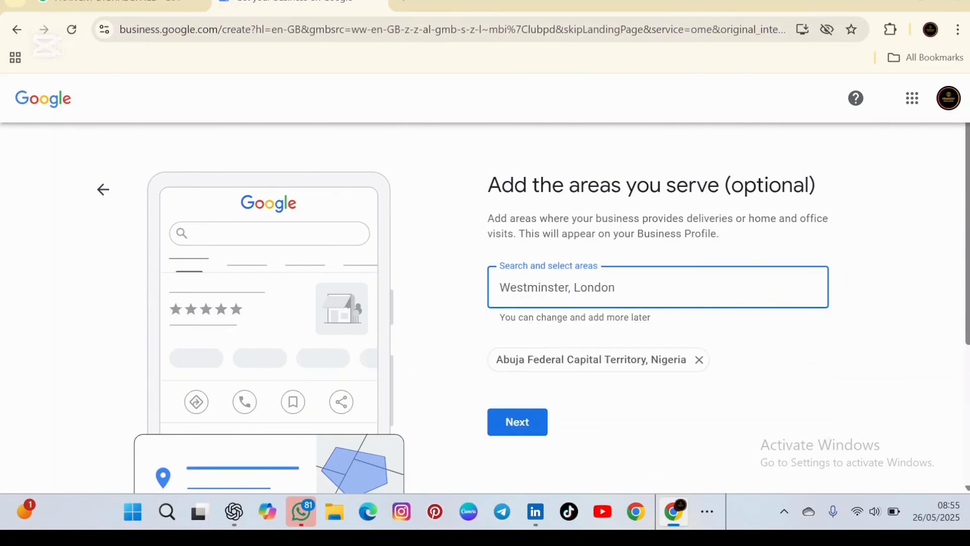
left_click(514, 422)
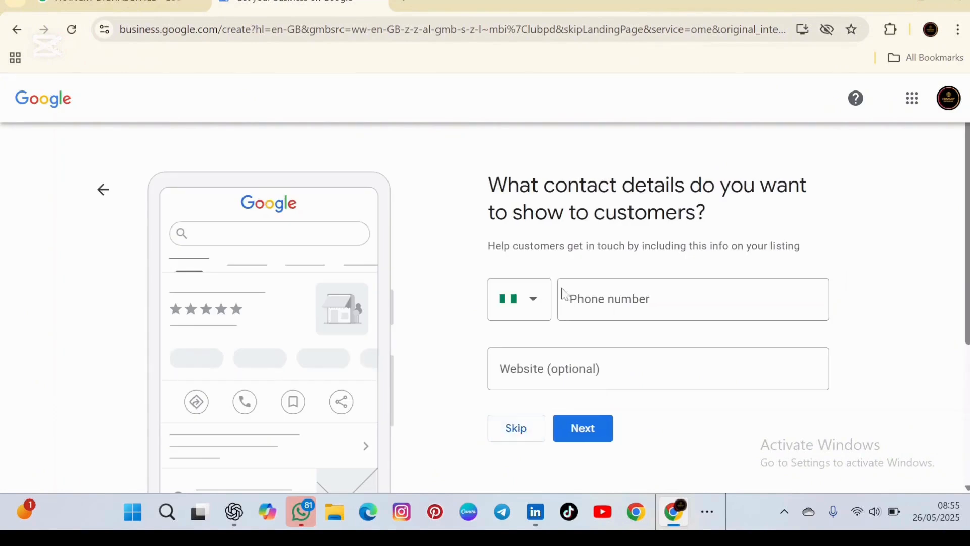
Enter the business phone number as the contact detail, leave Website empty, and continue.
left_click(693, 299)
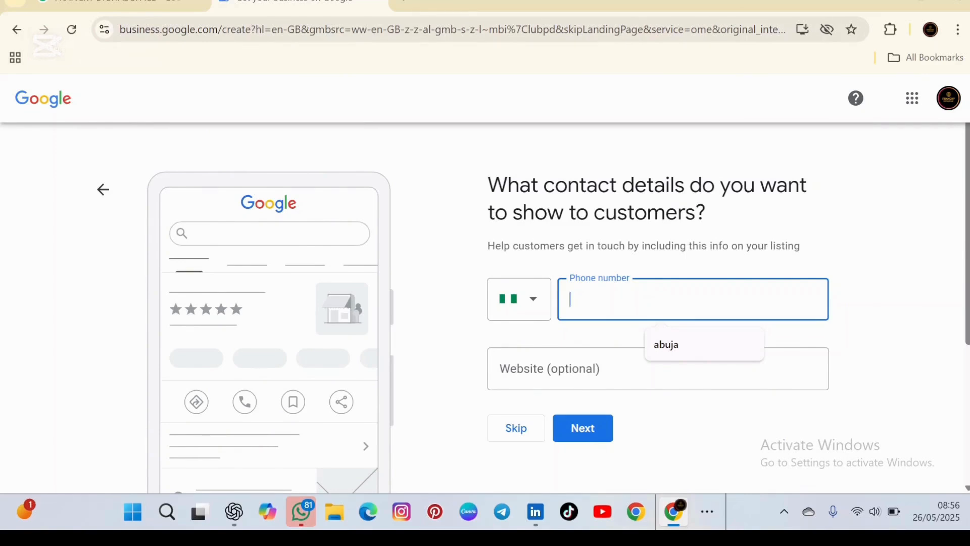
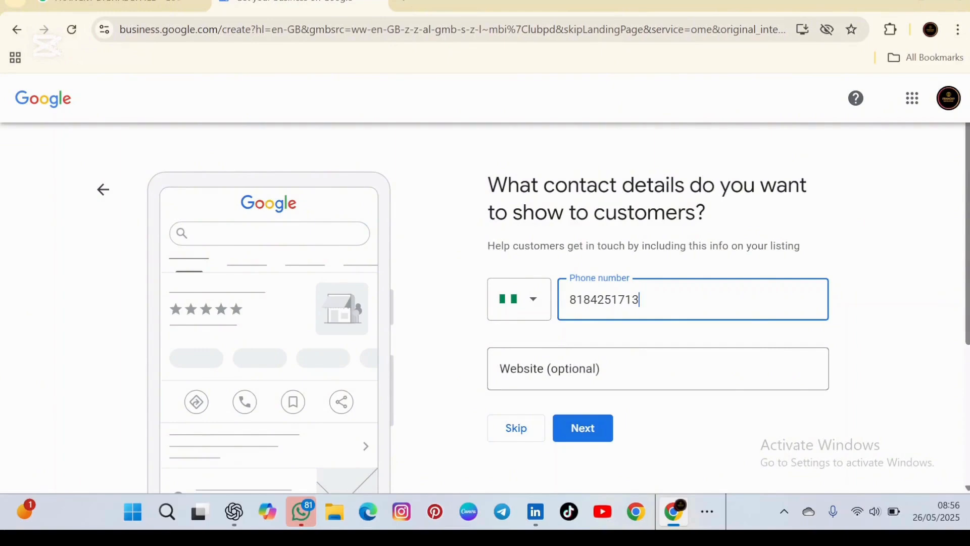
left_click(582, 440)
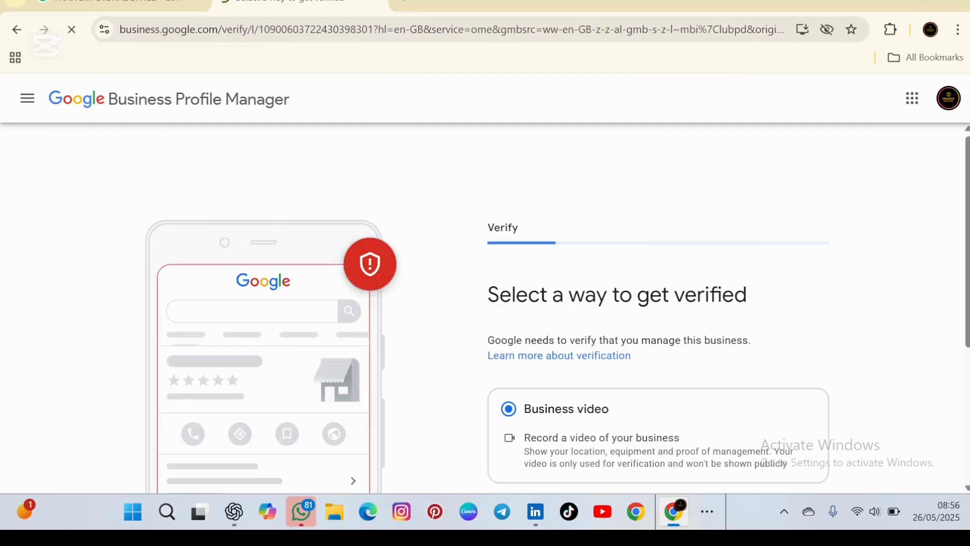
Choose Verify Later under More options and confirm postponing business verification.
scroll(534, 343, "down", 4)
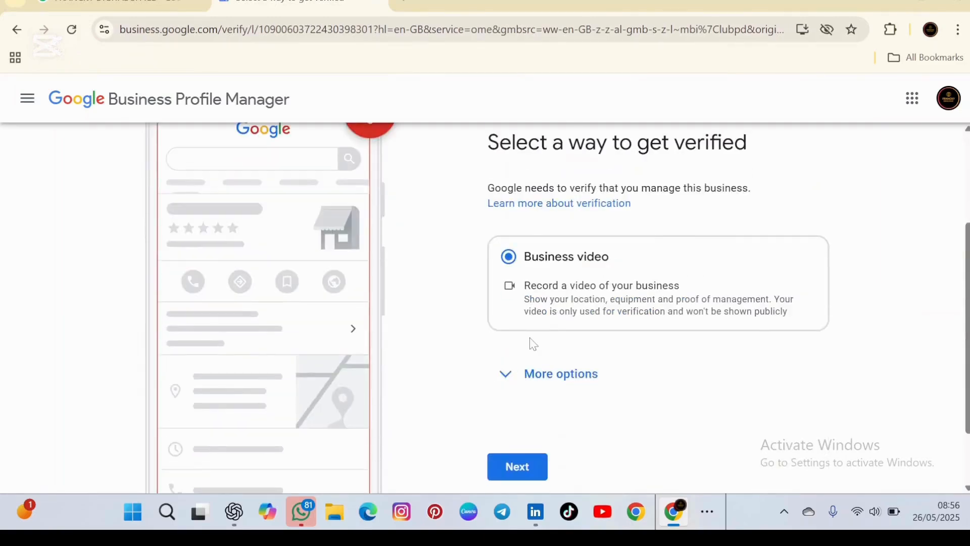
scroll(533, 343, "up", 4)
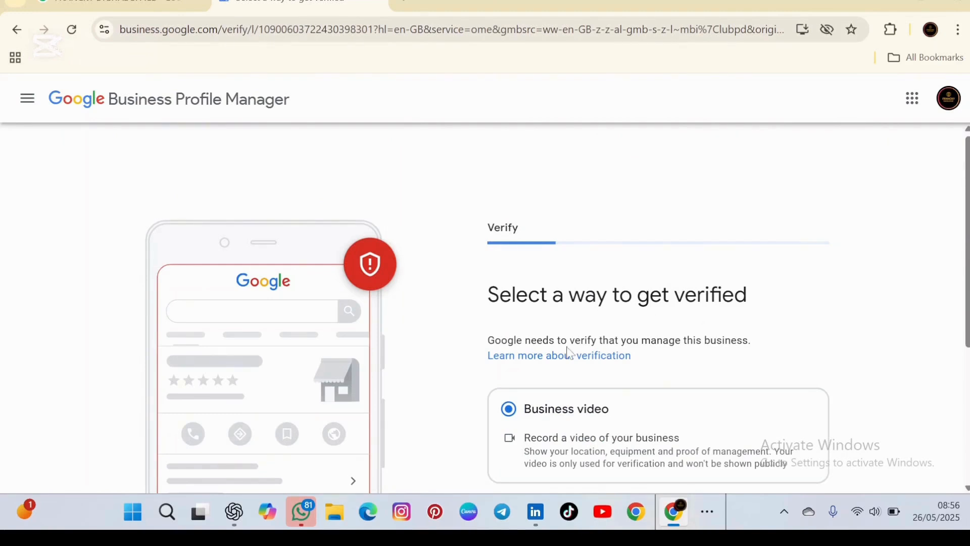
scroll(570, 354, "down", 3)
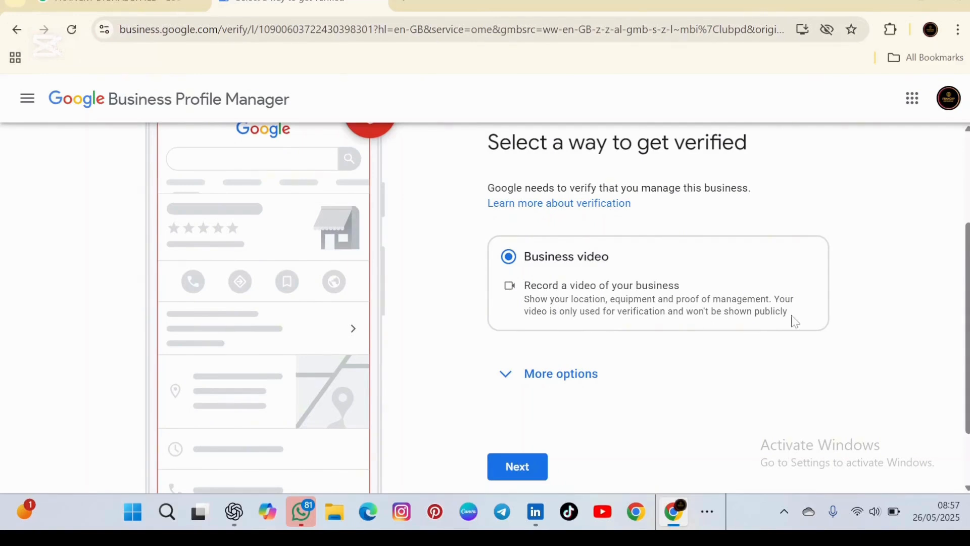
left_click(508, 381)
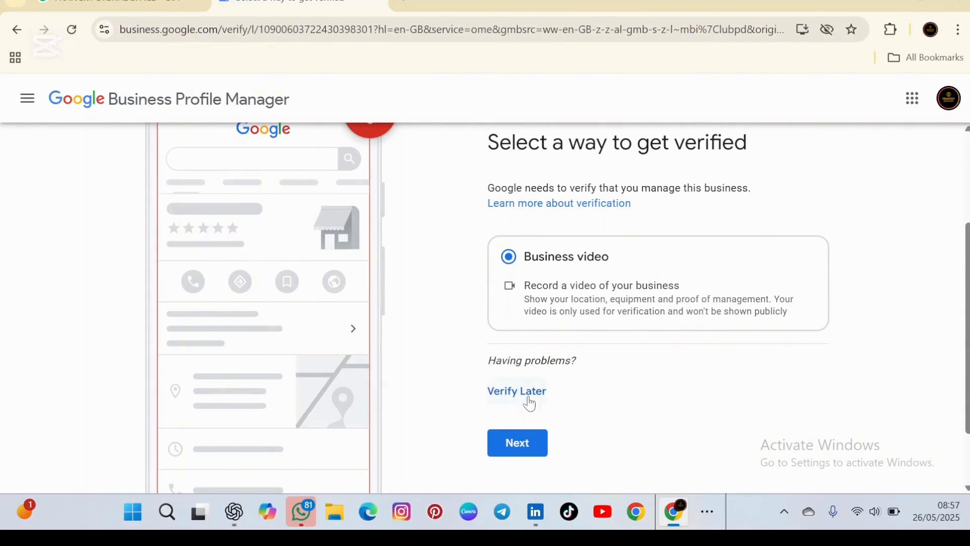
left_click(509, 399)
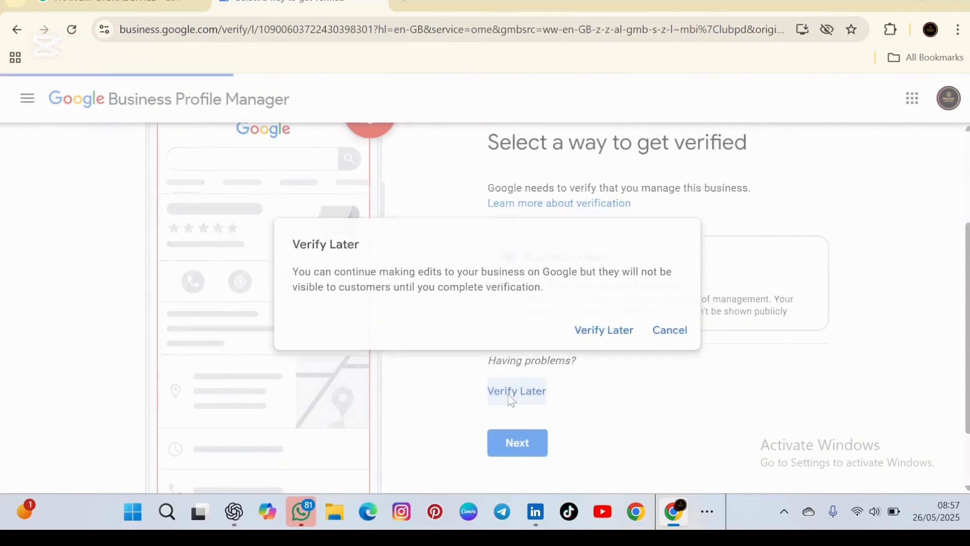
left_click(609, 337)
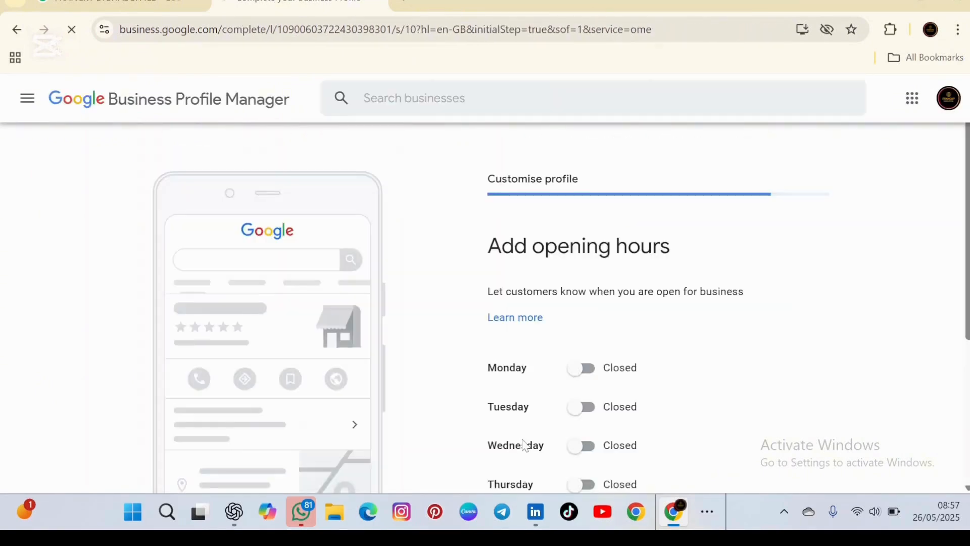
Leave every day's opening hours unset as Closed and continue.
scroll(526, 401, "down", 3)
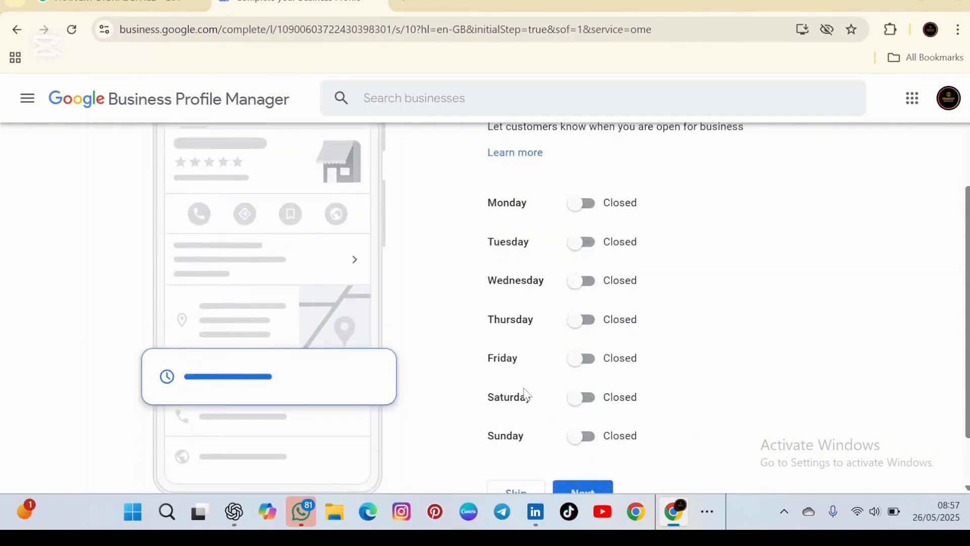
scroll(520, 385, "down", 2)
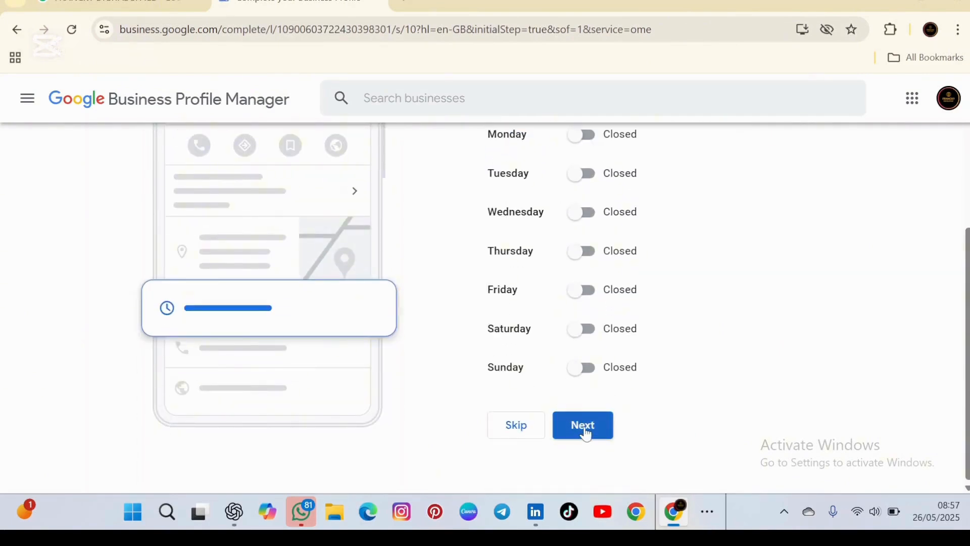
scroll(572, 387, "up", 4)
scroll(571, 390, "up", 1)
scroll(571, 390, "down", 4)
scroll(571, 390, "up", 1)
scroll(571, 390, "down", 2)
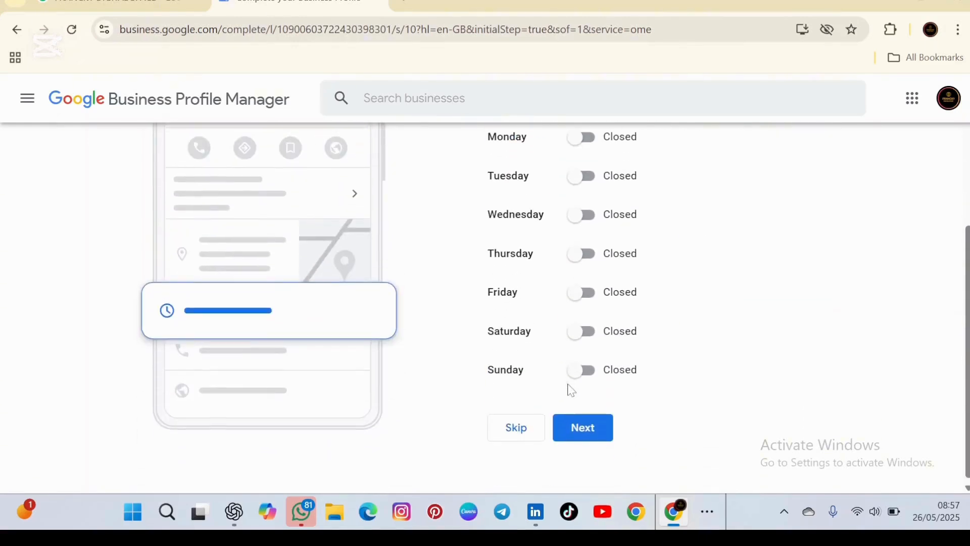
left_click(588, 431)
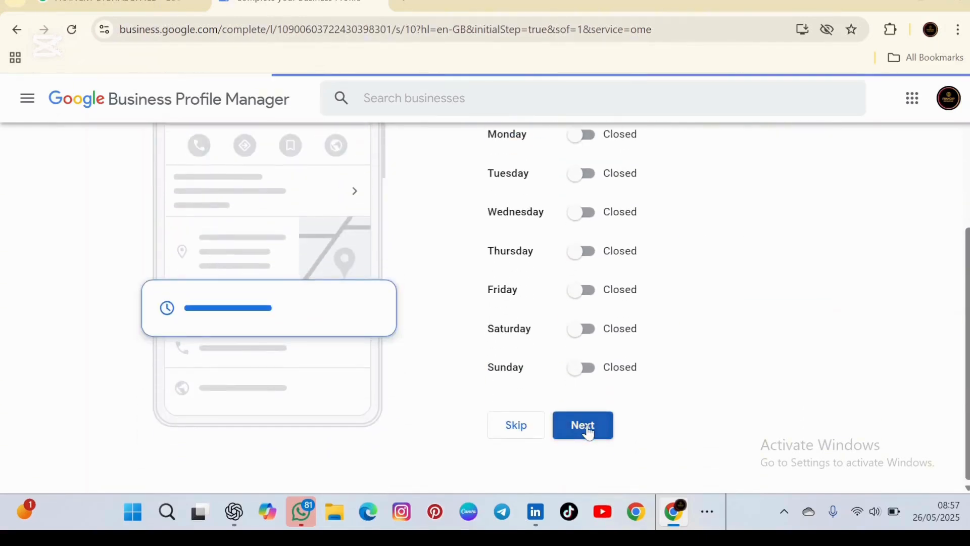
Skip adding a business description.
scroll(574, 407, "down", 4)
scroll(571, 403, "up", 3)
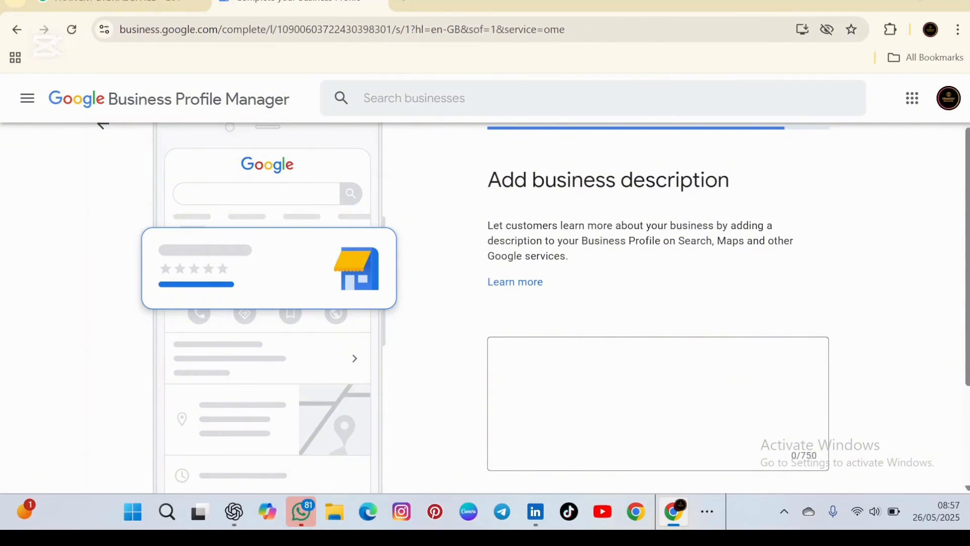
scroll(571, 404, "up", 1)
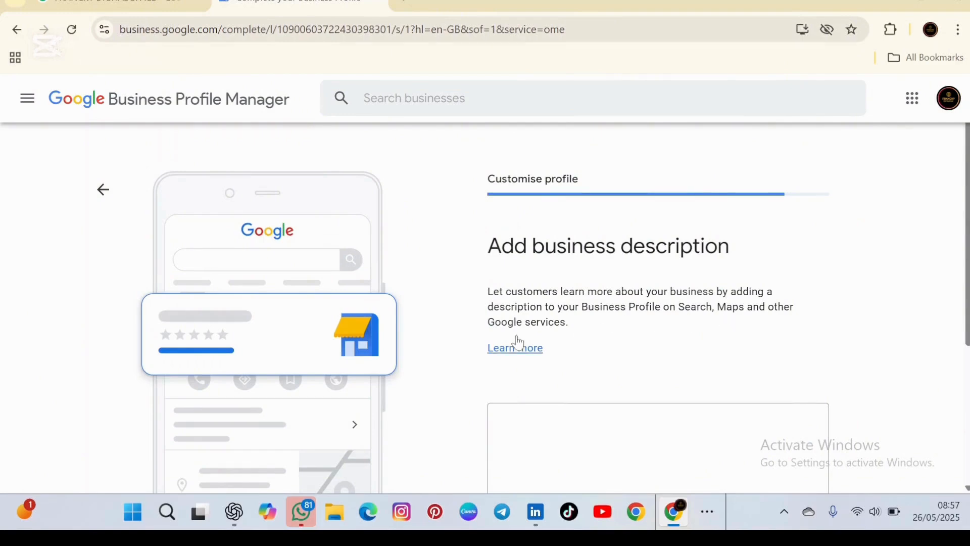
scroll(478, 389, "down", 2)
scroll(477, 389, "up", 2)
scroll(478, 390, "down", 2)
left_click(516, 461)
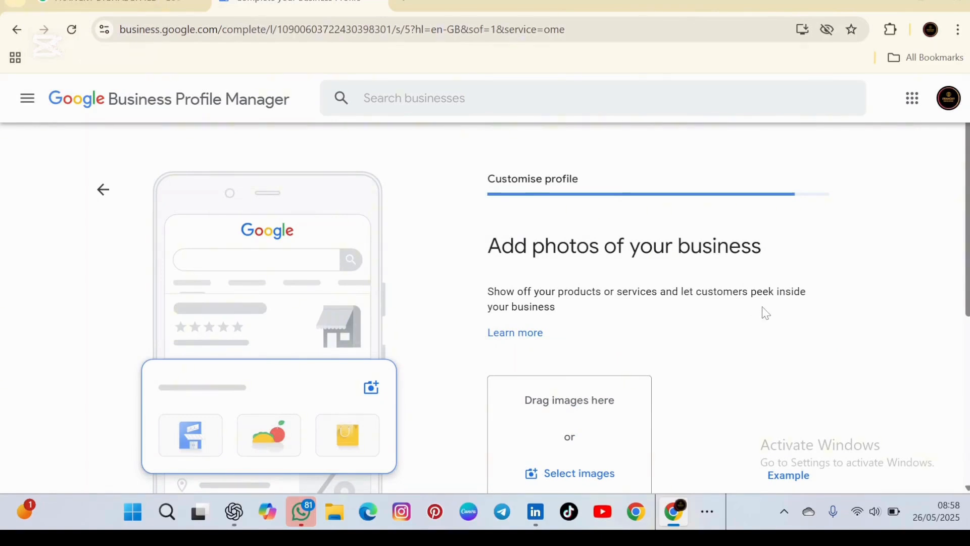
Skip adding photos of the business.
scroll(495, 368, "down", 1)
scroll(496, 368, "up", 1)
scroll(496, 367, "down", 4)
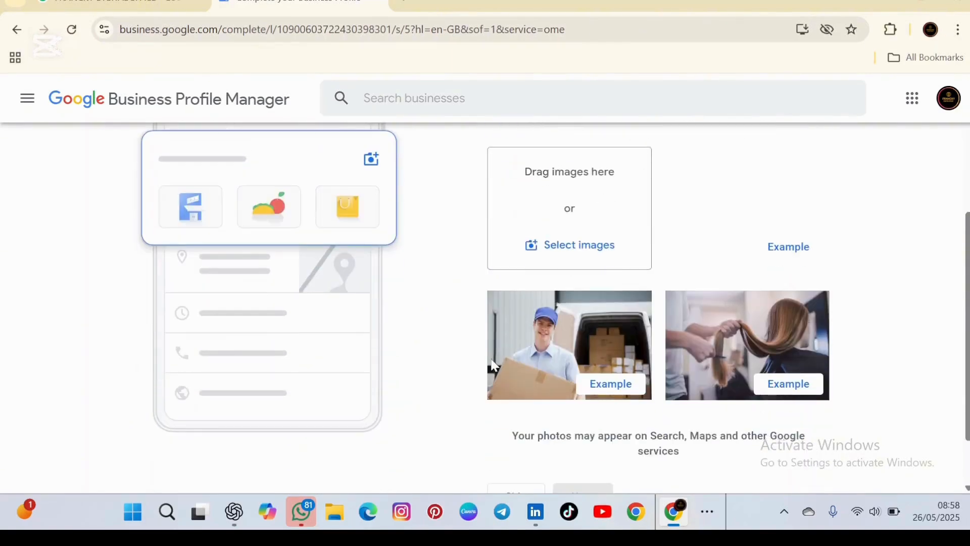
scroll(495, 366, "up", 3)
scroll(495, 365, "down", 4)
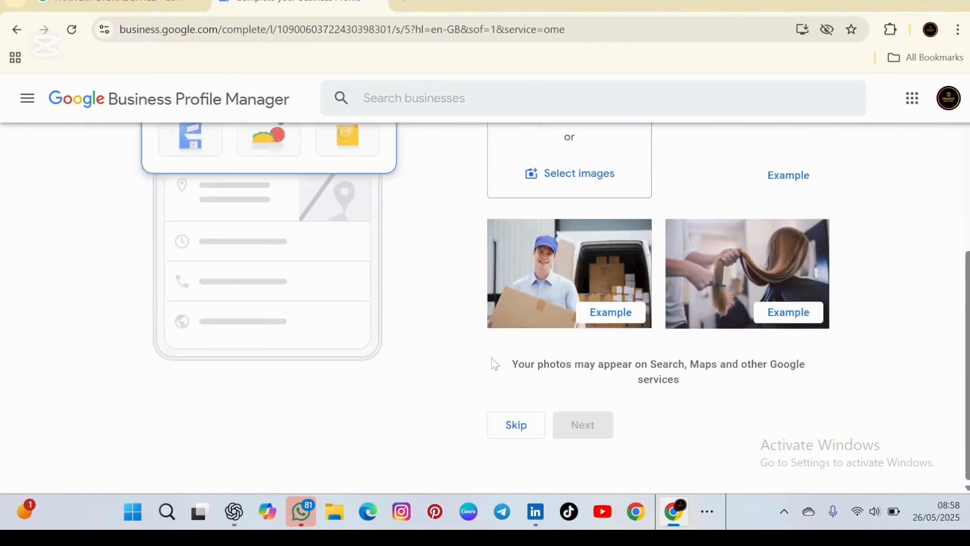
left_click(513, 431)
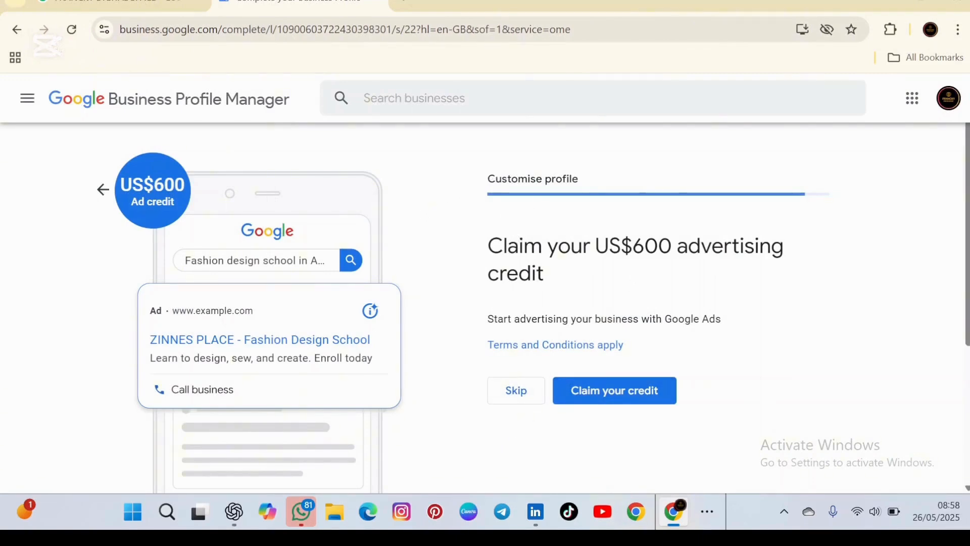
Decline the US$600 advertising credit offer and the Google Workspace free trial.
left_click(517, 399)
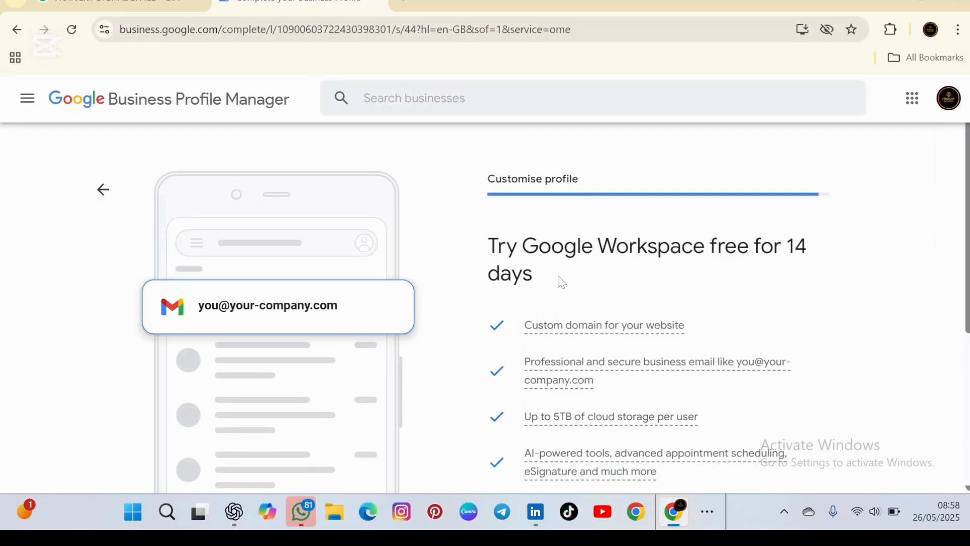
scroll(561, 282, "down", 2)
scroll(561, 282, "up", 2)
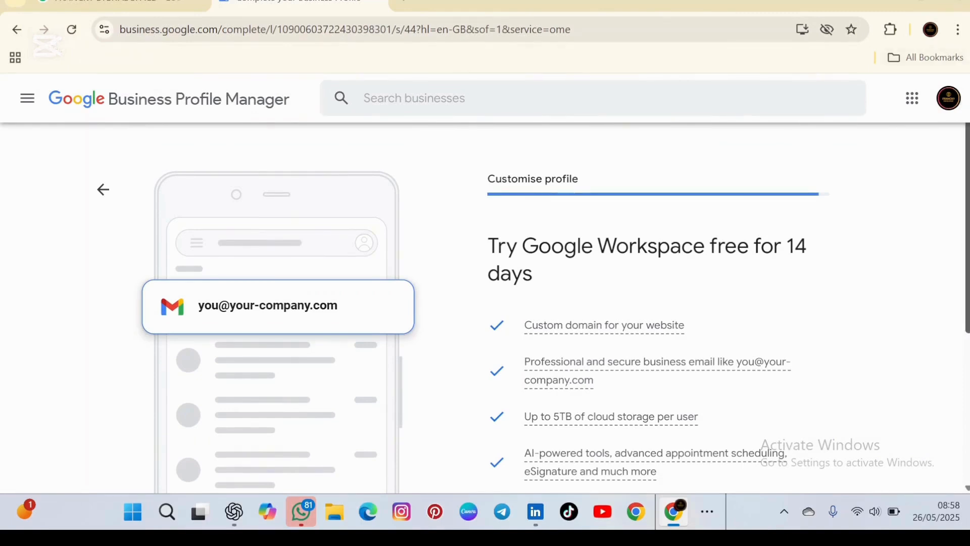
scroll(968, 333, "down", 3)
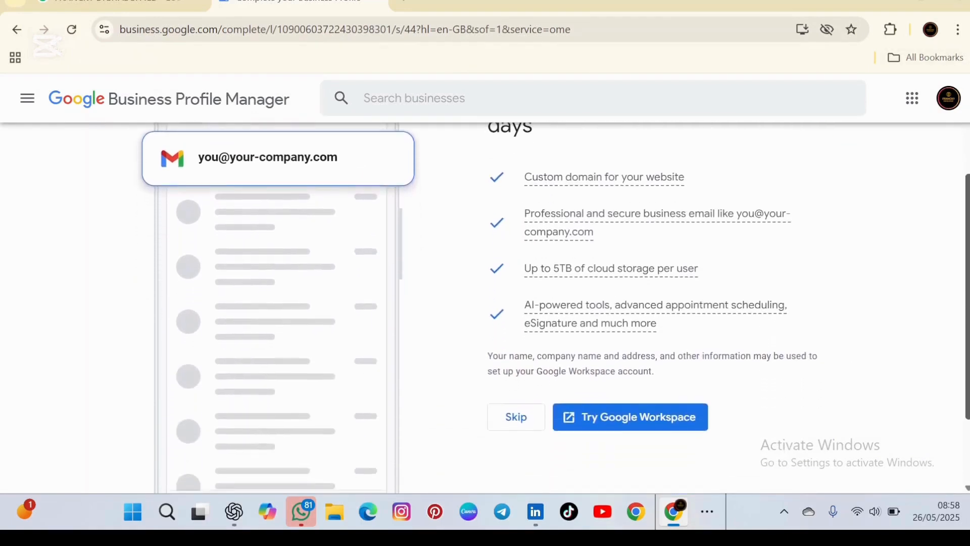
left_click(524, 414)
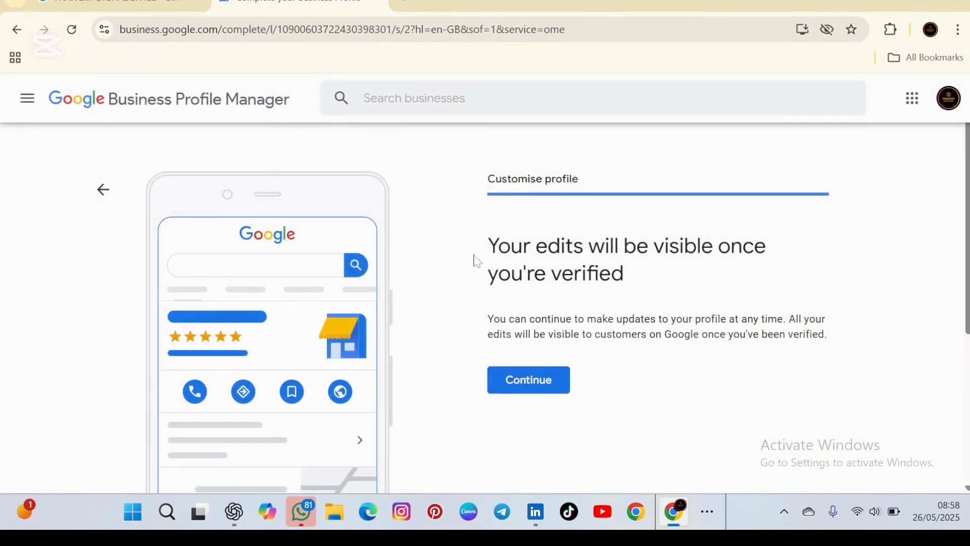
Finish setup and review the not-yet-public ZINNES PLACE Fashion design school profile in 'my business' results.
left_click(545, 380)
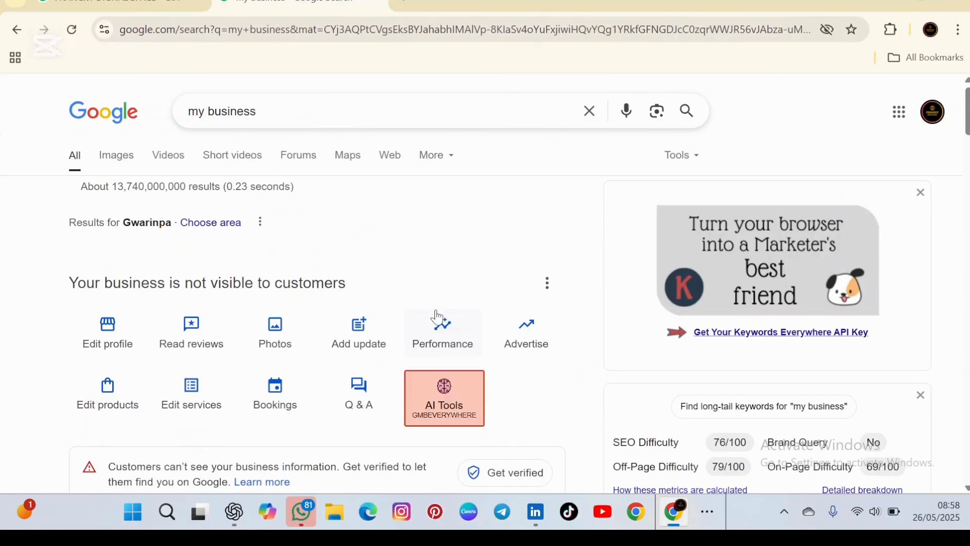
scroll(439, 318, "down", 2)
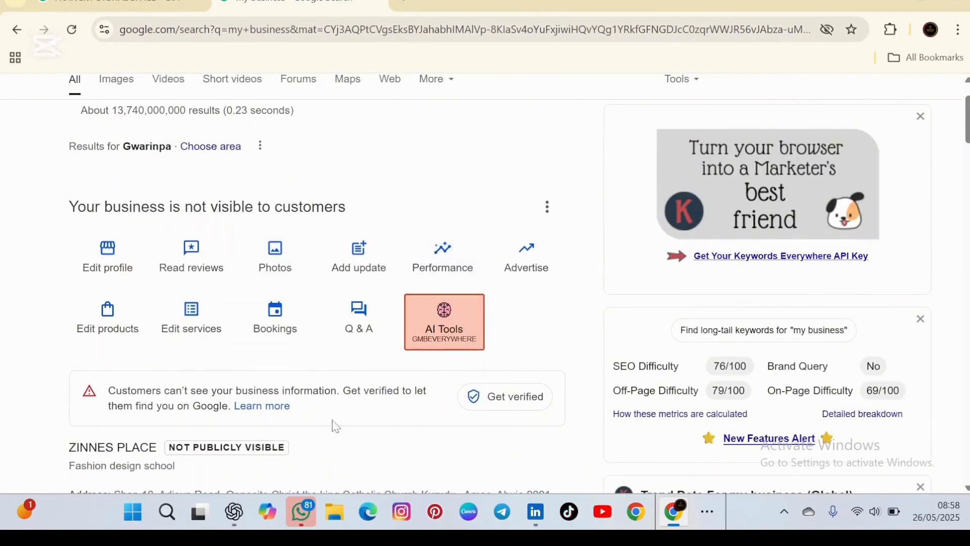
scroll(478, 314, "down", 4)
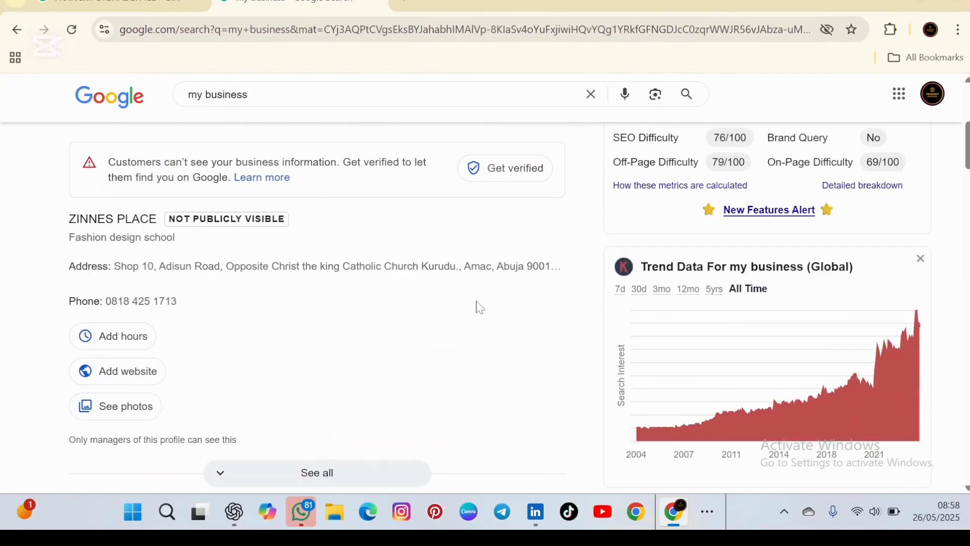
scroll(476, 307, "up", 1)
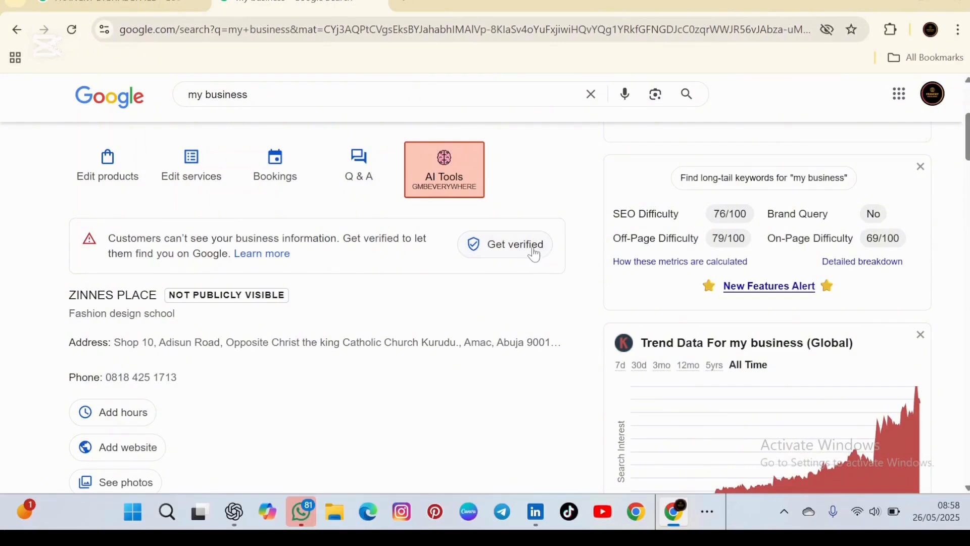
scroll(200, 402, "down", 1)
scroll(200, 403, "down", 3)
scroll(197, 402, "up", 3)
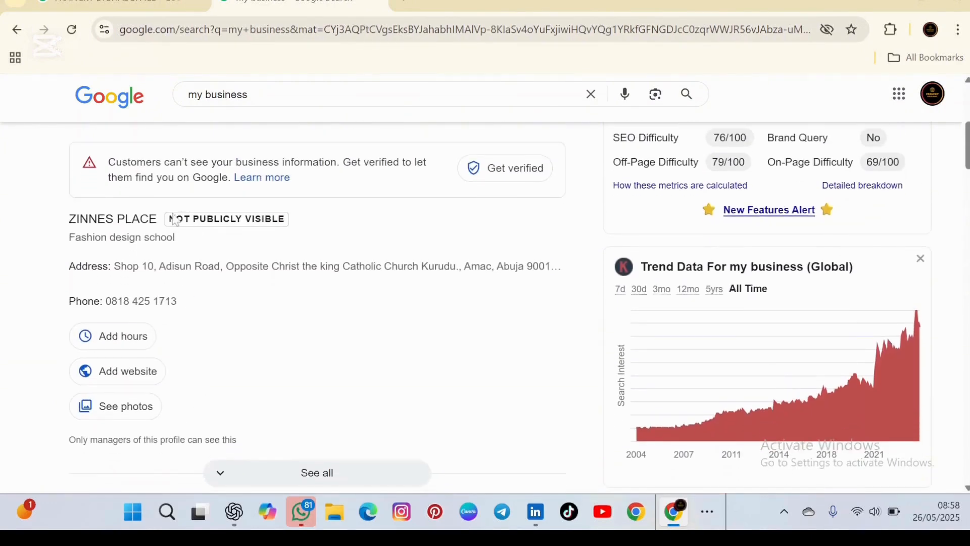
scroll(399, 332, "up", 5)
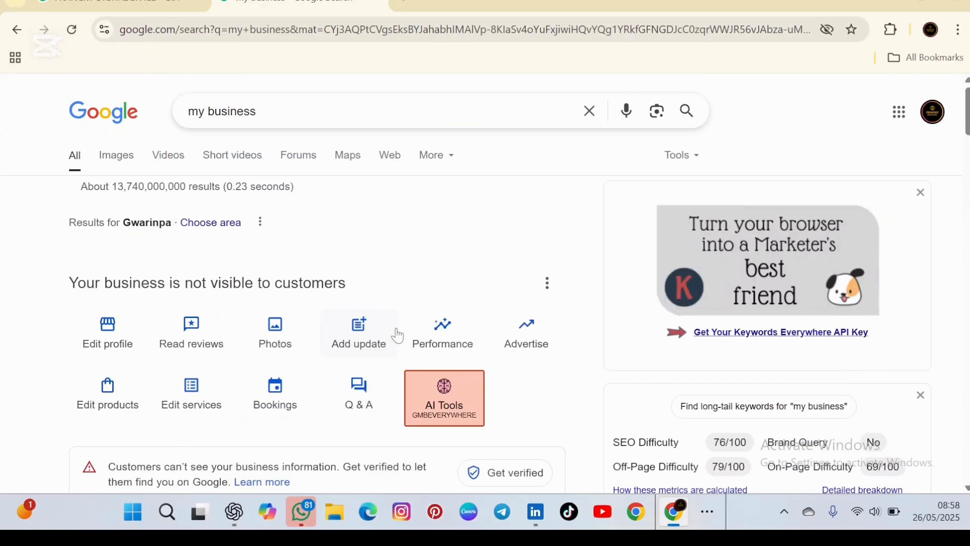
scroll(400, 335, "down", 3)
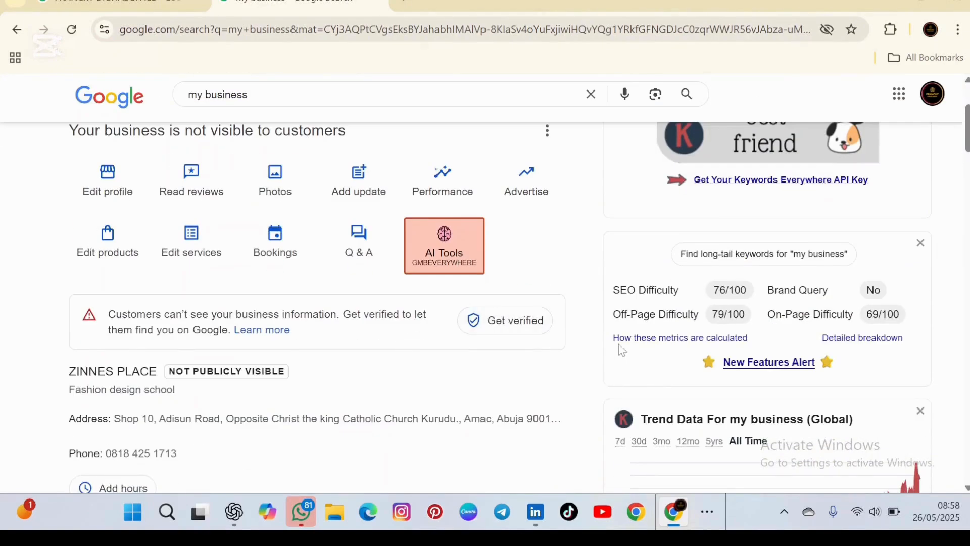